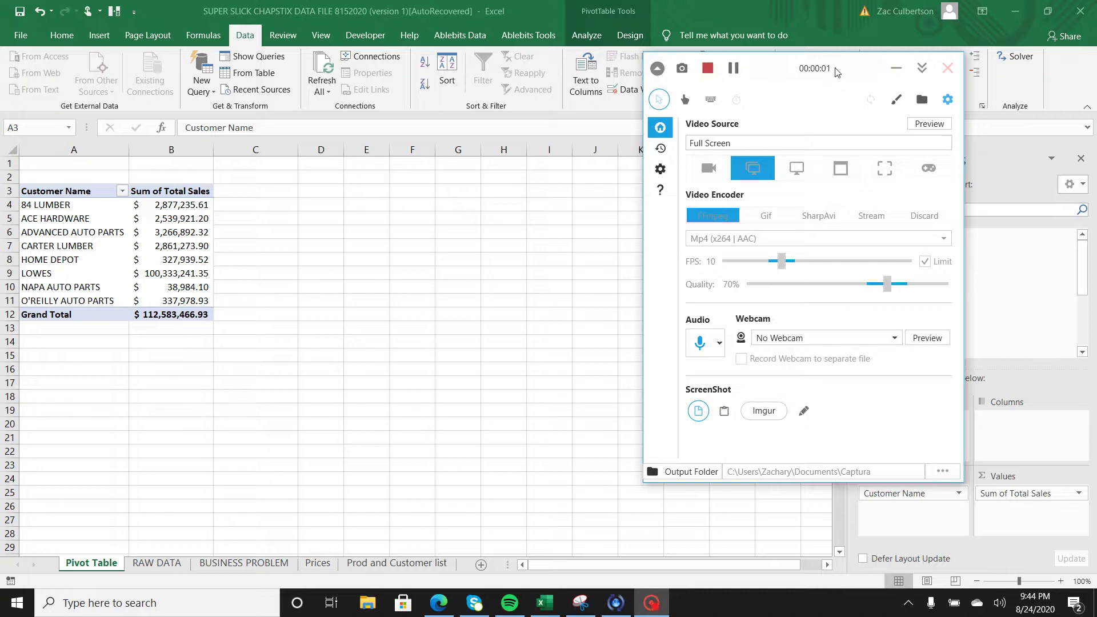
# Step: Look over the RAW DATA, Prices and BUSINESS PROBLEM sheets and show the Ablebits Data ribbon tab
pyautogui.click(895, 67)
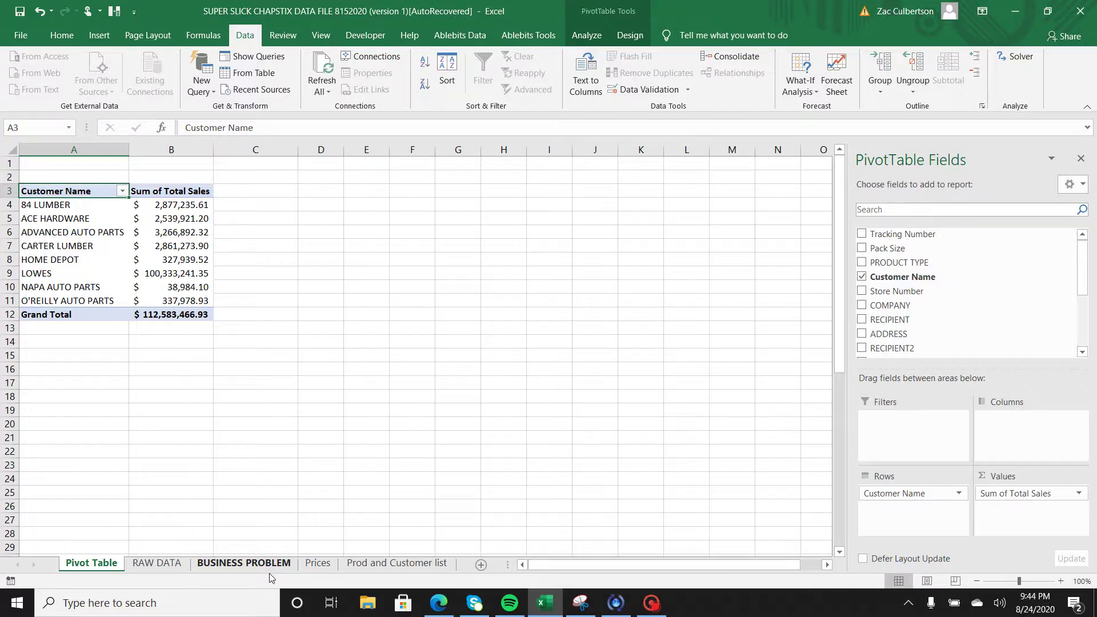
pyautogui.click(175, 562)
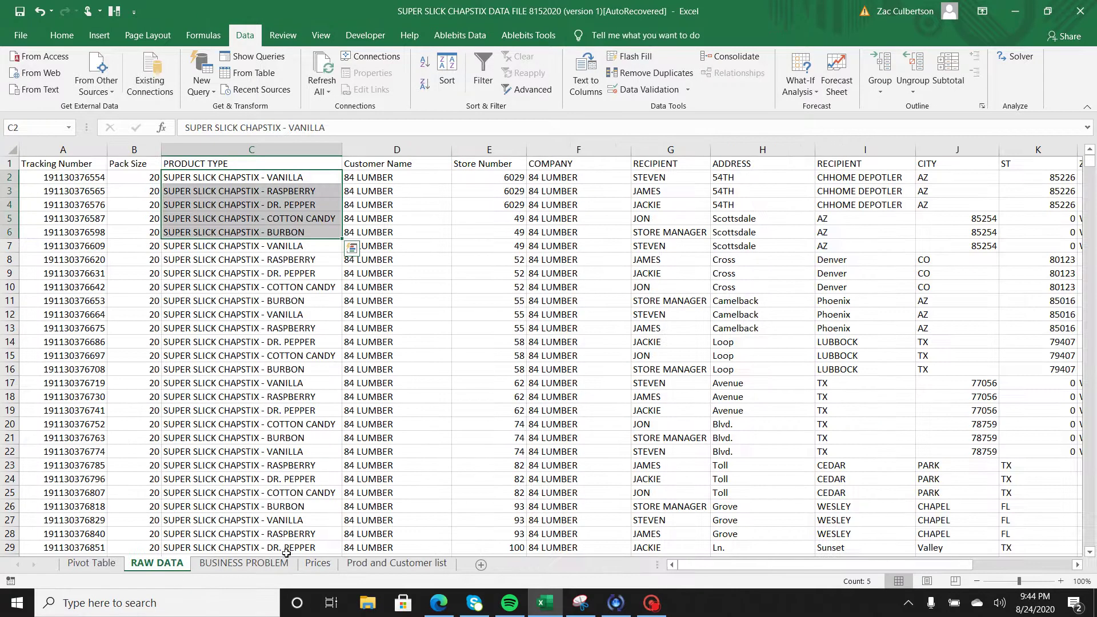
pyautogui.click(308, 565)
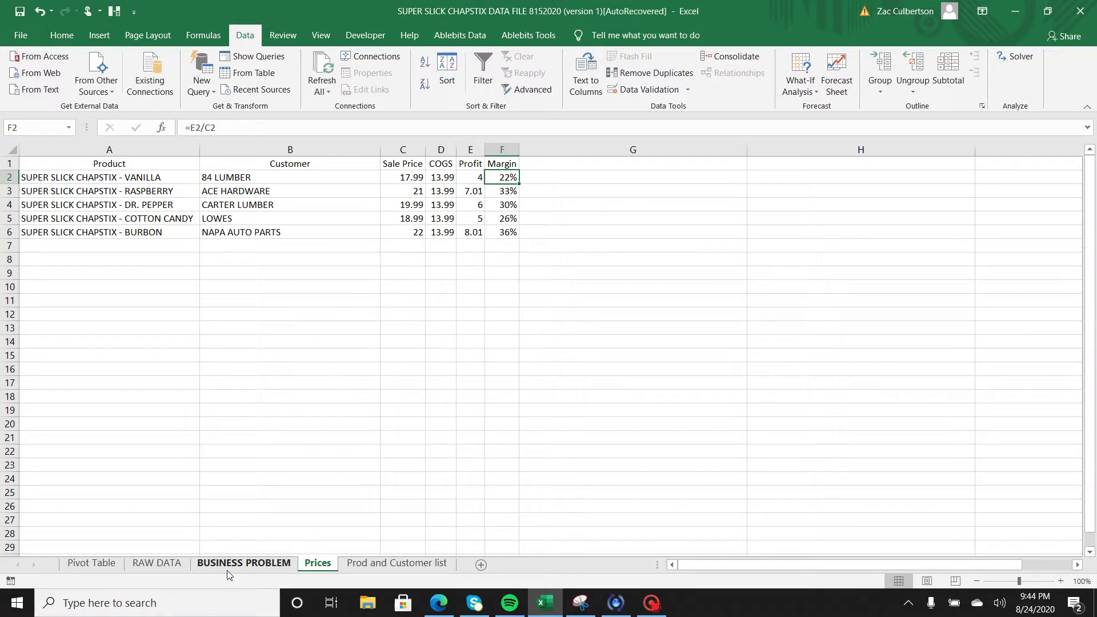
pyautogui.click(239, 564)
pyautogui.click(160, 567)
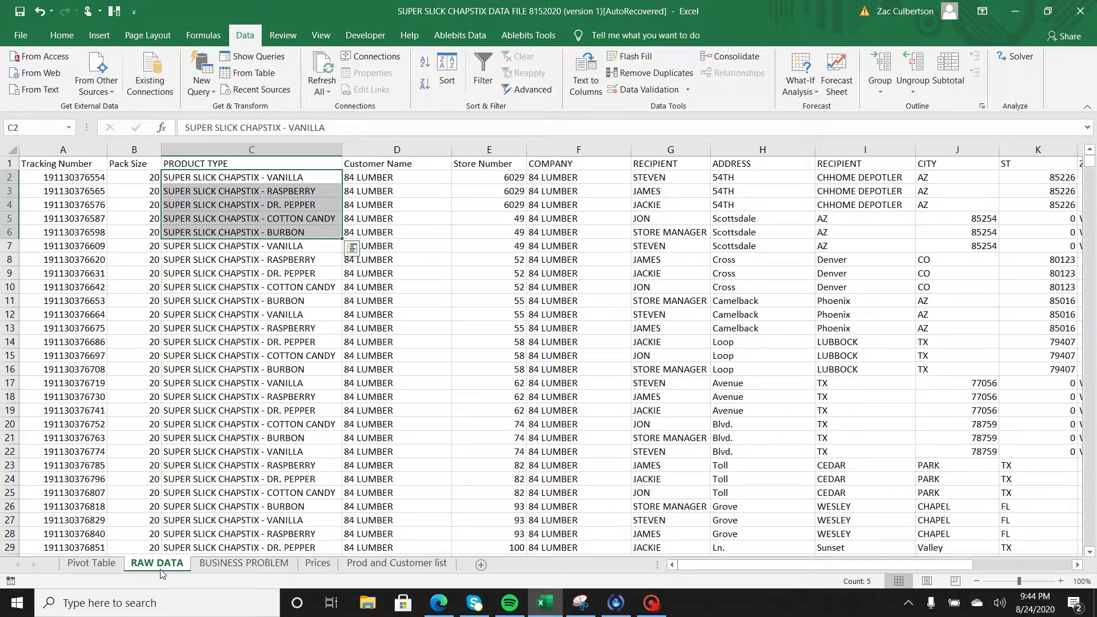
pyautogui.click(468, 36)
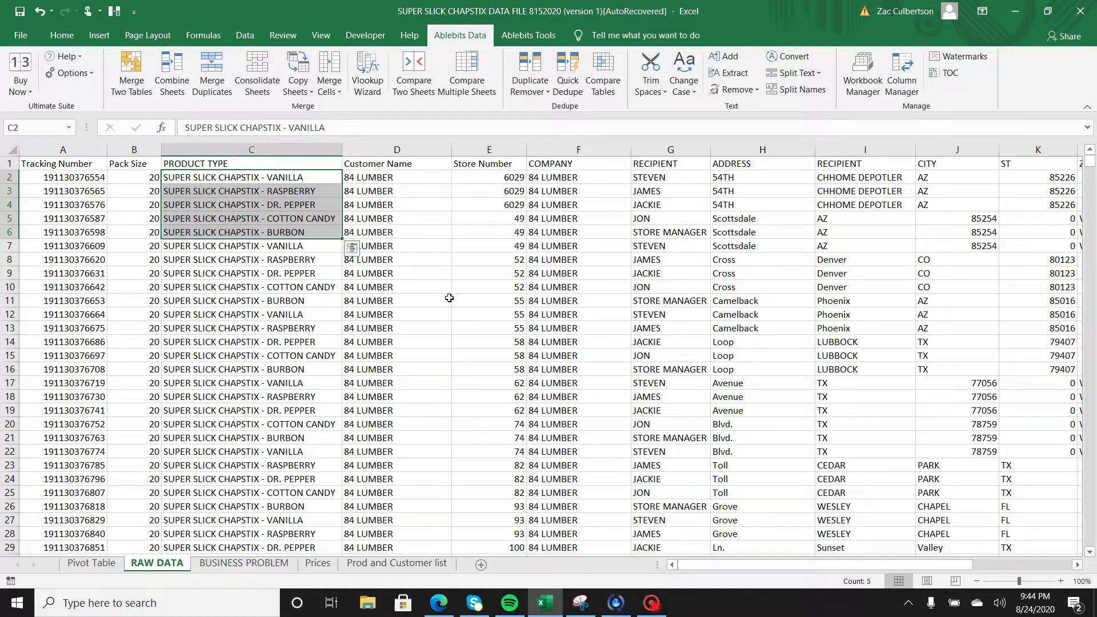
pyautogui.click(91, 563)
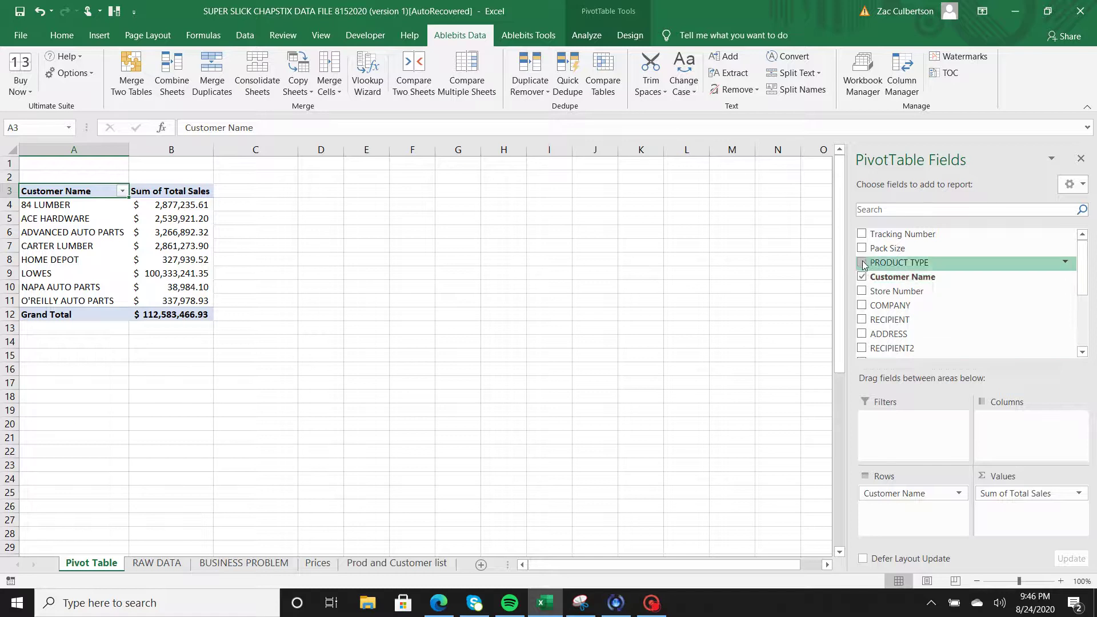
# Step: Replace Customer Name with Store Number and Tracking Number in the pivot, with tracking numbers nested under each store
pyautogui.click(862, 278)
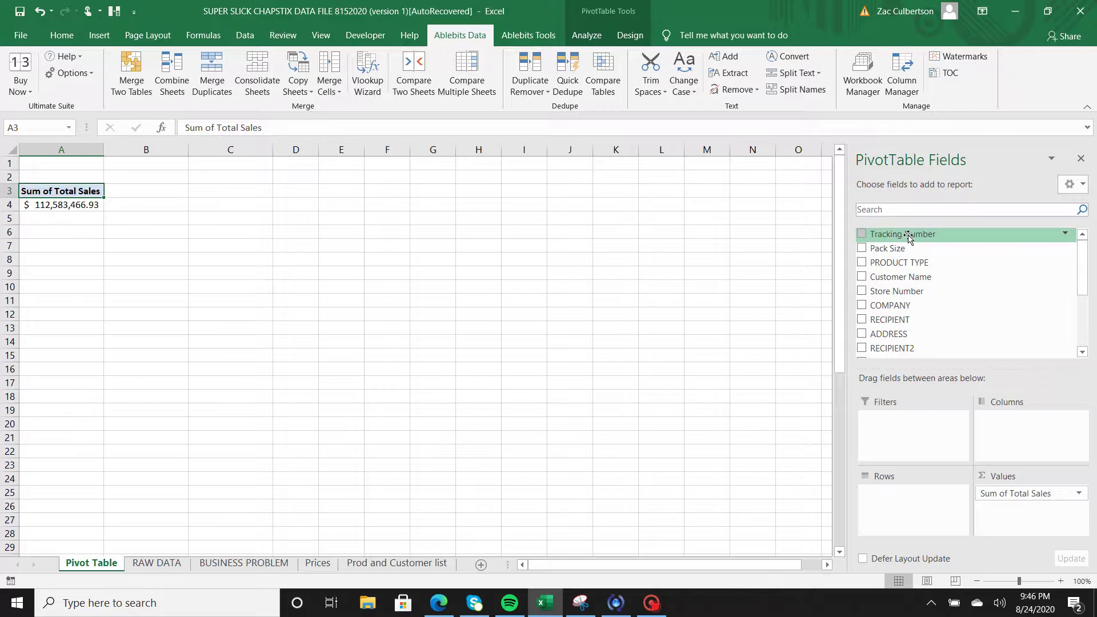
pyautogui.click(861, 291)
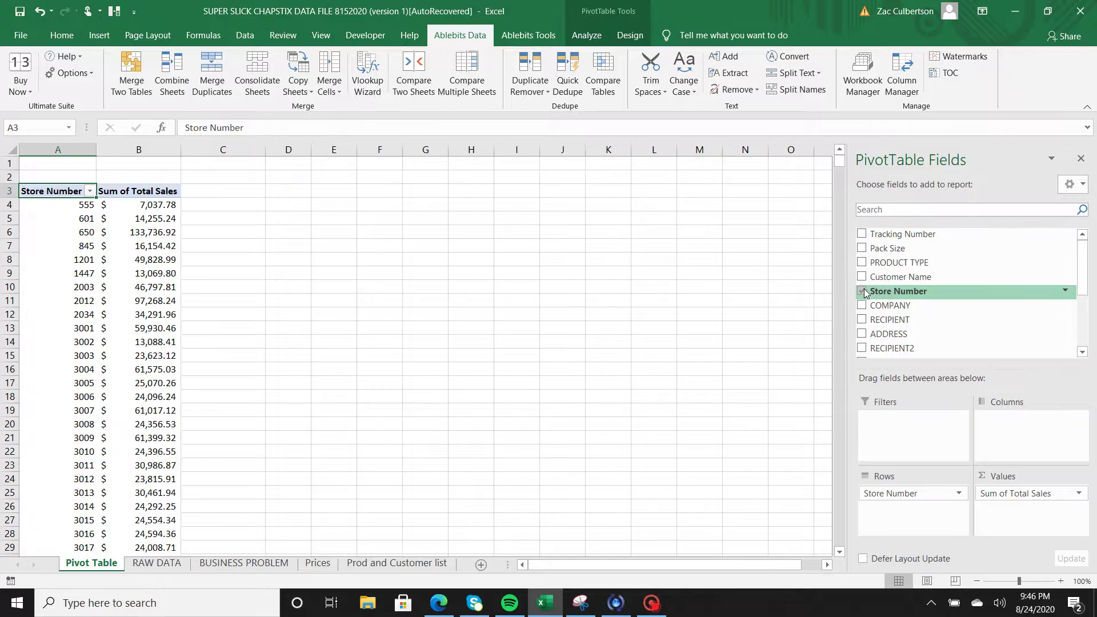
pyautogui.click(861, 234)
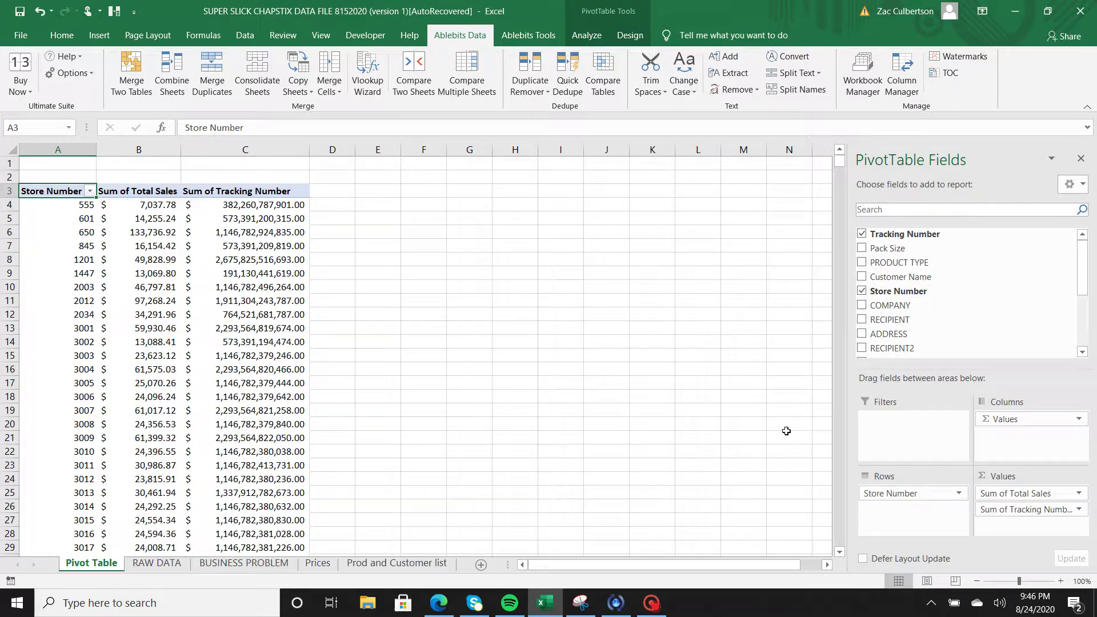
pyautogui.moveTo(1034, 514); pyautogui.dragTo(919, 517)
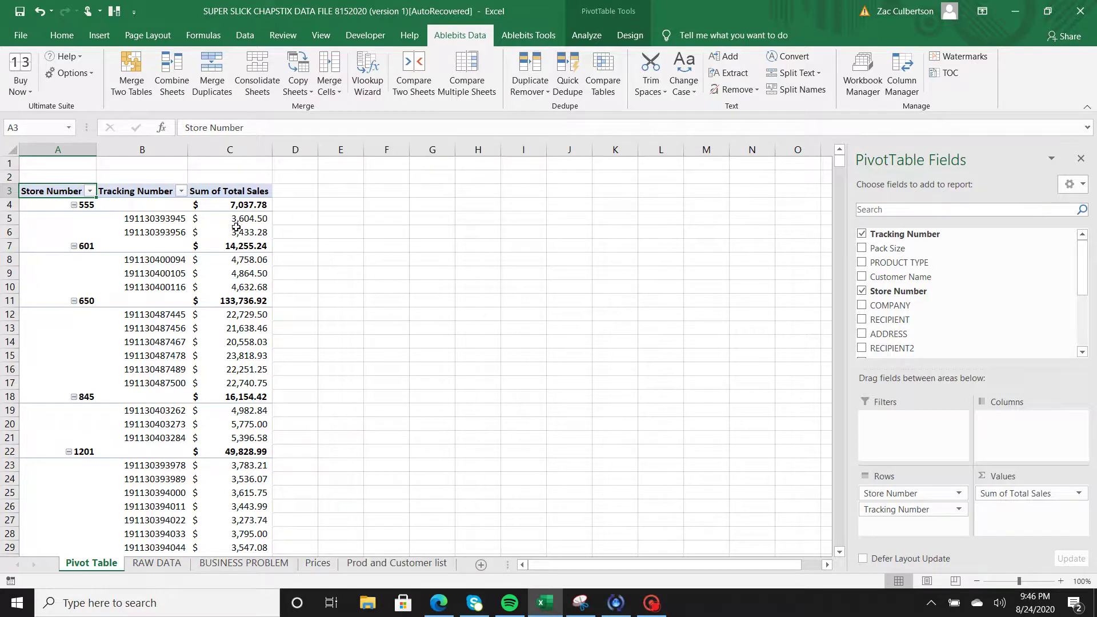
pyautogui.moveTo(235, 221)
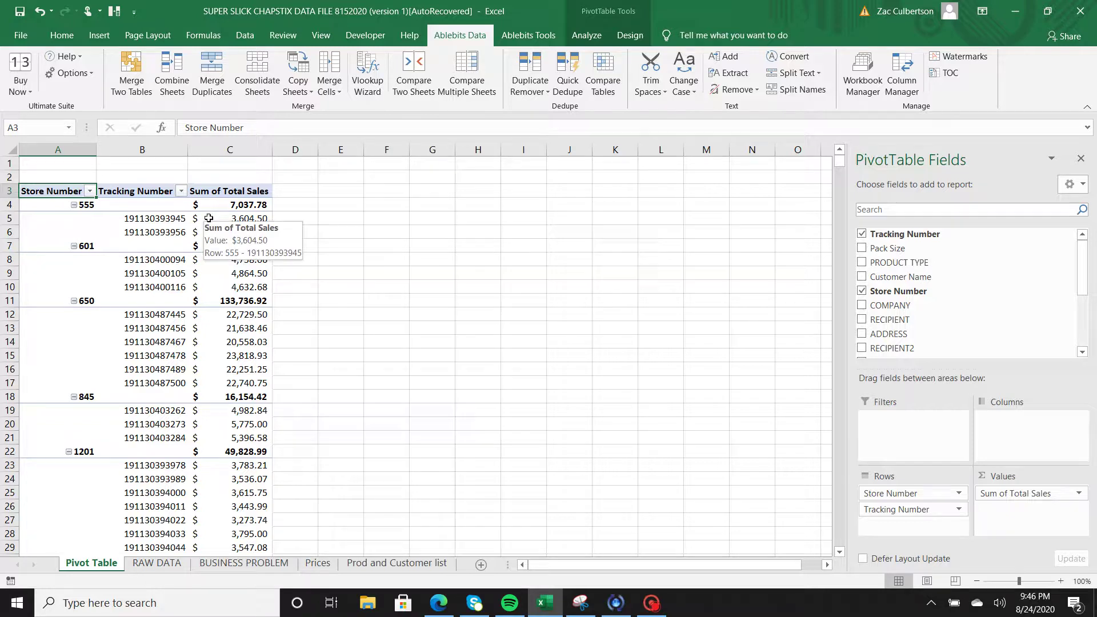
# Step: Hide pivot subtotals, turn grand totals off for rows and columns, and use tabular form layout
pyautogui.click(89, 207)
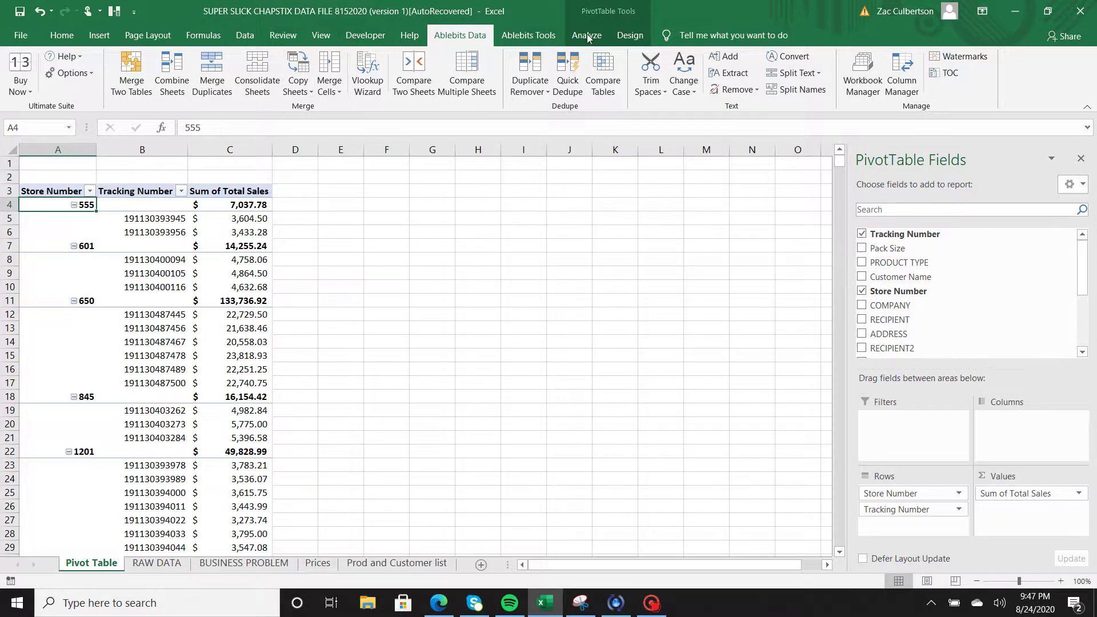
pyautogui.click(623, 37)
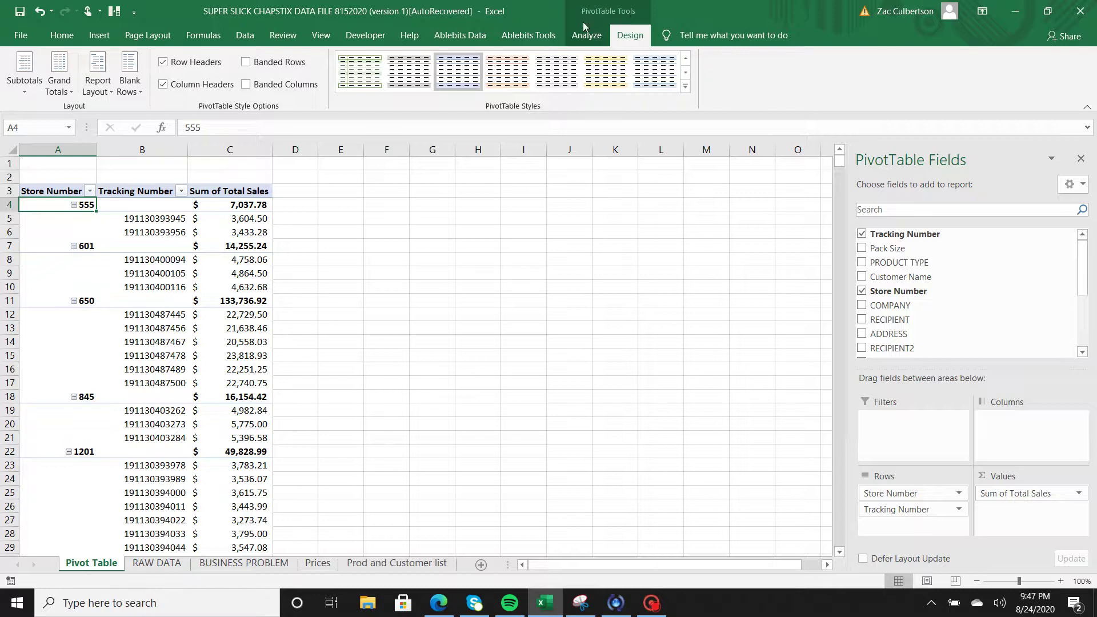
pyautogui.click(34, 71)
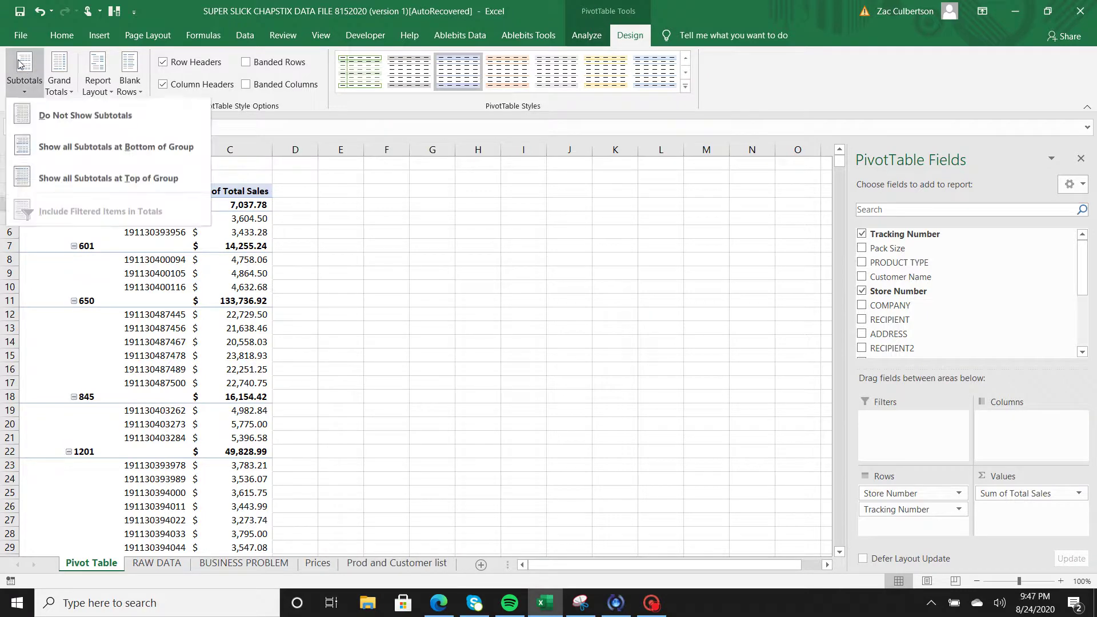
pyautogui.click(40, 112)
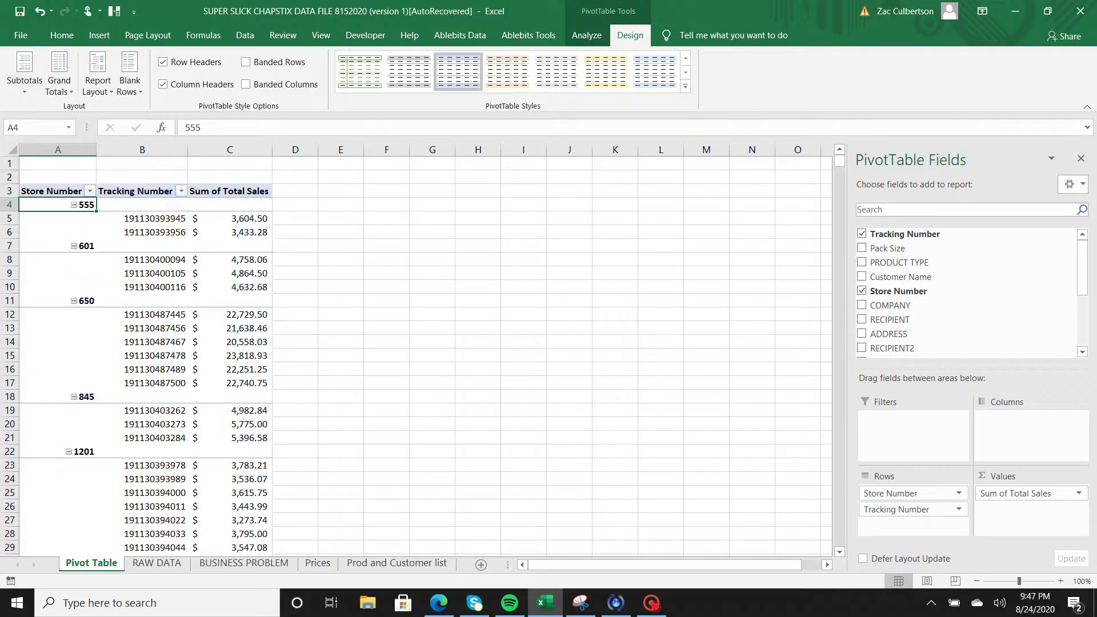
pyautogui.click(62, 70)
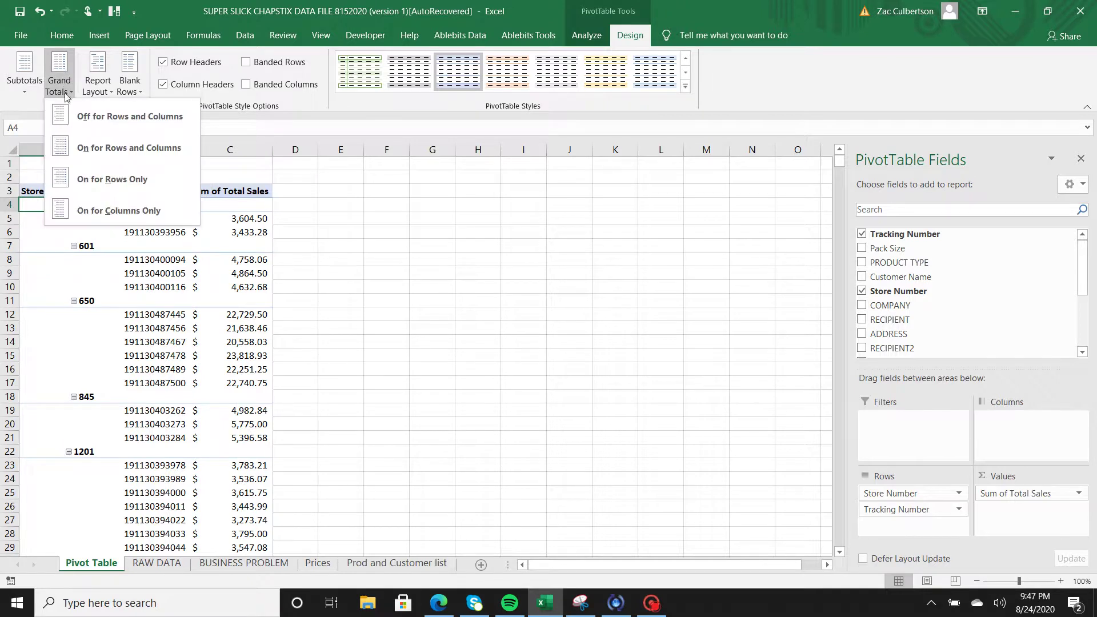
pyautogui.click(128, 117)
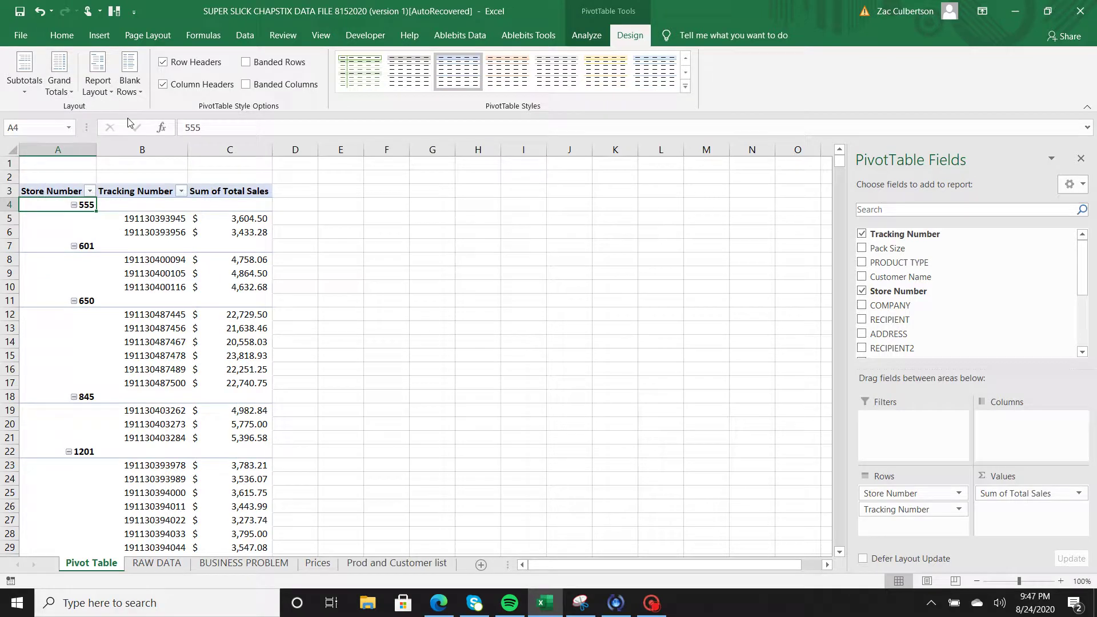
pyautogui.click(101, 71)
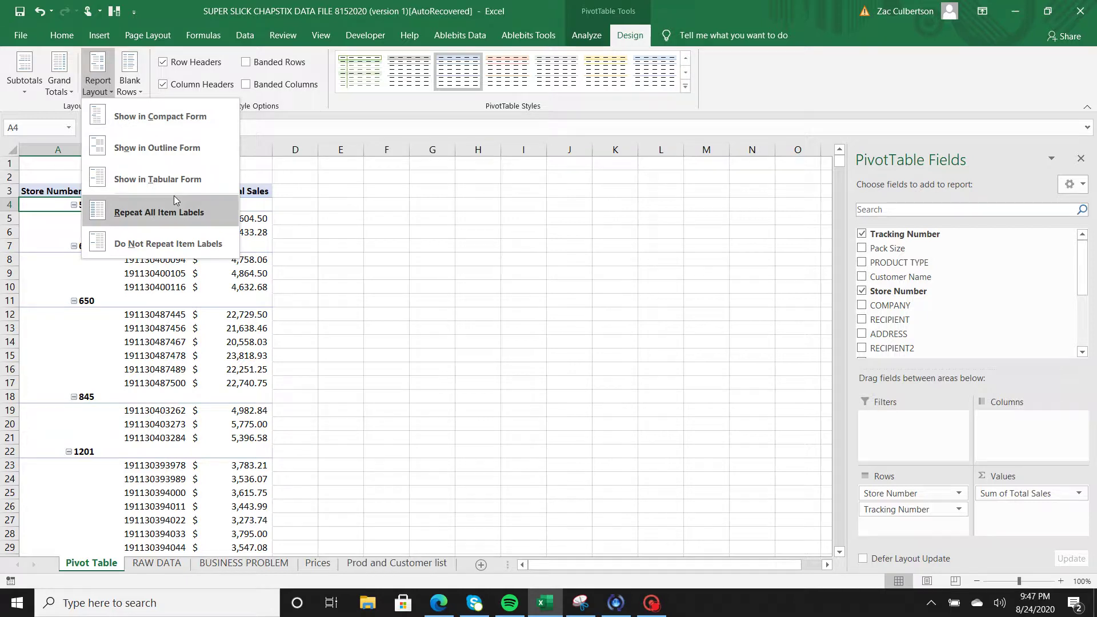
pyautogui.click(146, 177)
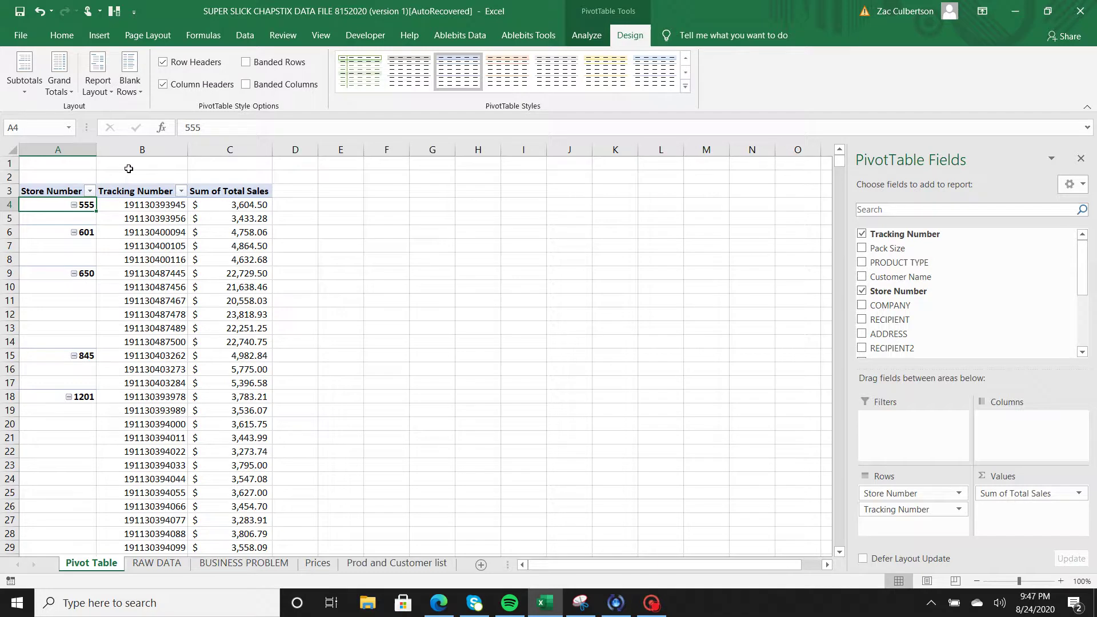
# Step: Repeat store labels on every row and select the Store Number and Tracking Number columns down to the last row
pyautogui.click(104, 93)
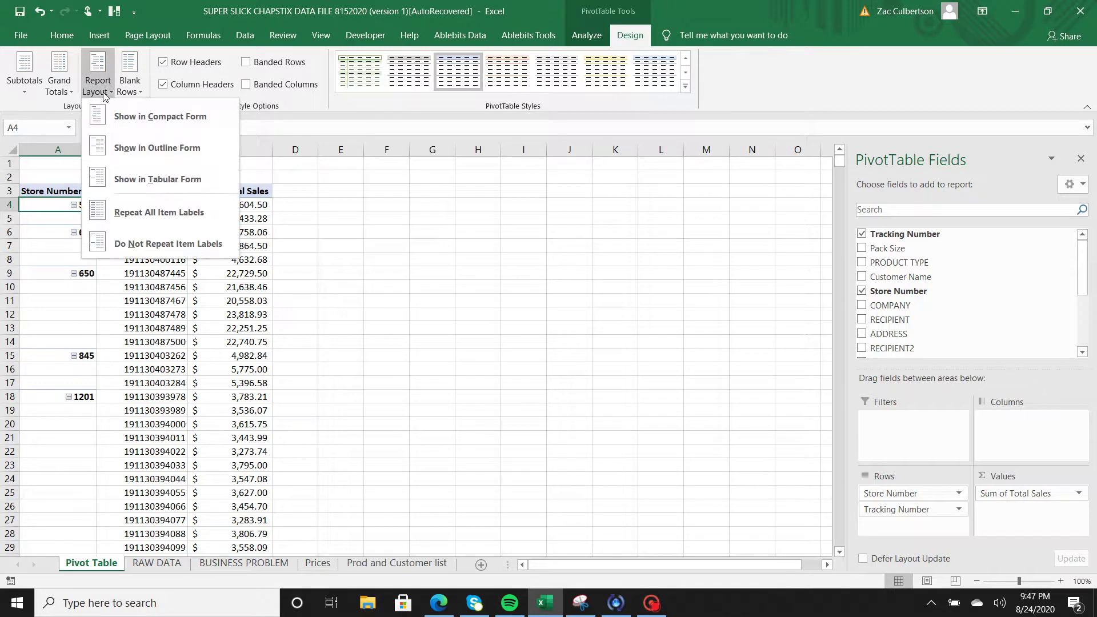
pyautogui.click(117, 212)
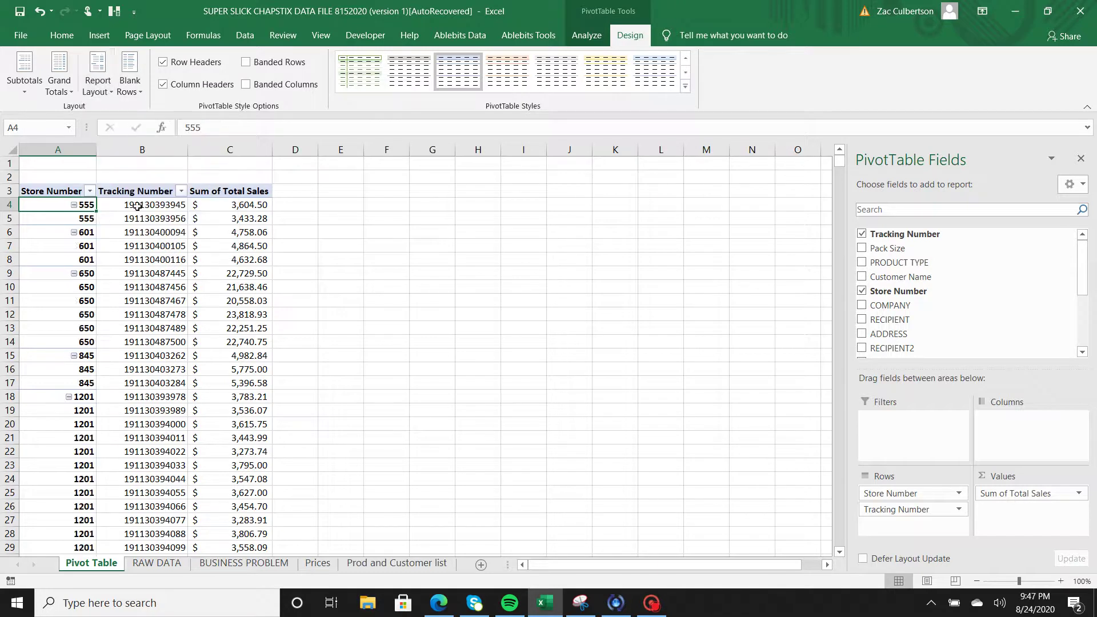
pyautogui.click(62, 192)
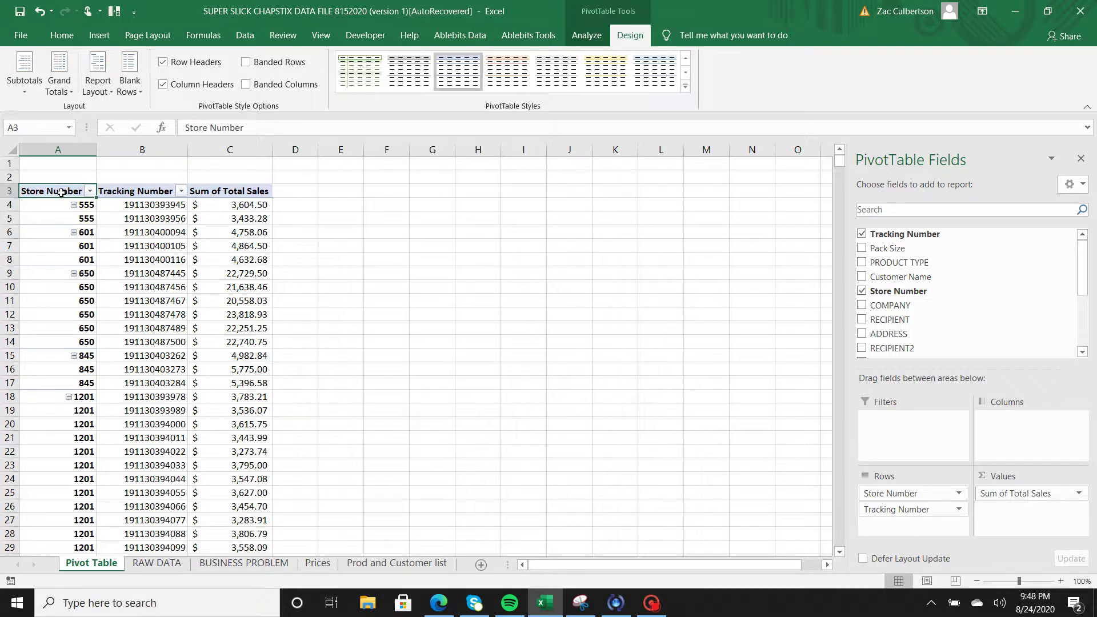
pyautogui.hotkey('shift', 'Right')
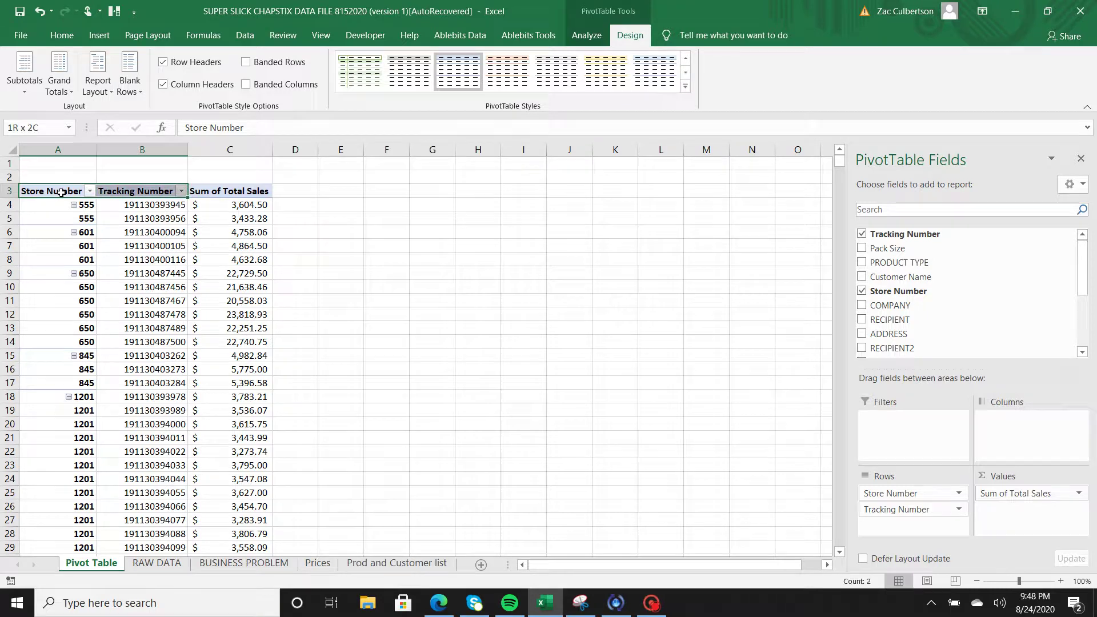
pyautogui.hotkey('ctrl', 'shift', 'Down')
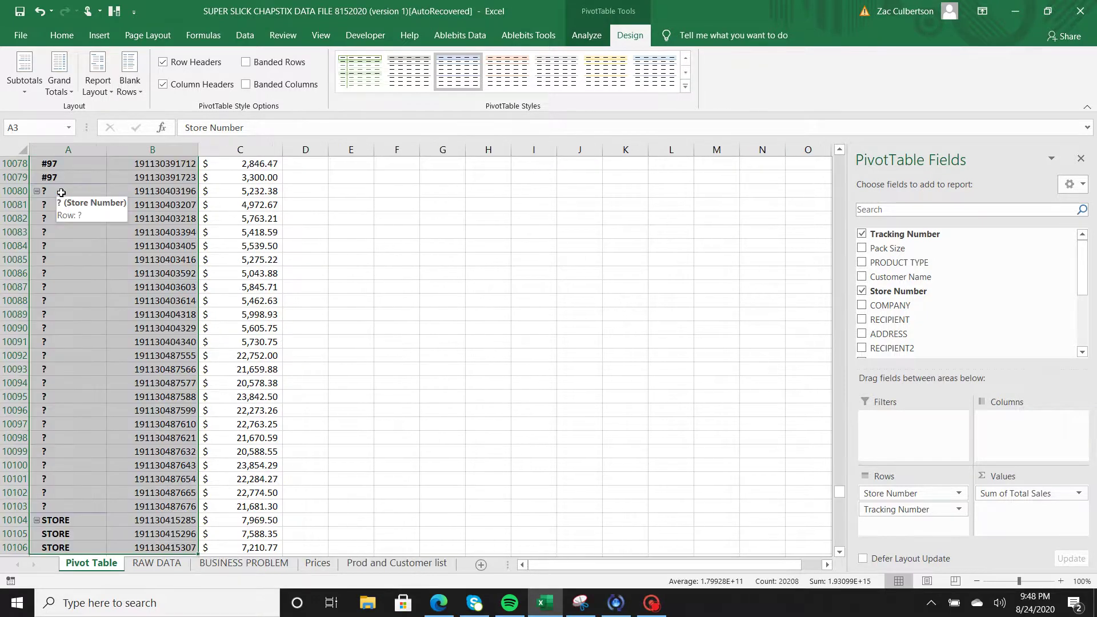
pyautogui.hotkey('shift', 'Up')
pyautogui.hotkey('shift', 'Up')
pyautogui.hotkey('shift', 'Up')
pyautogui.hotkey('shift', 'Up')
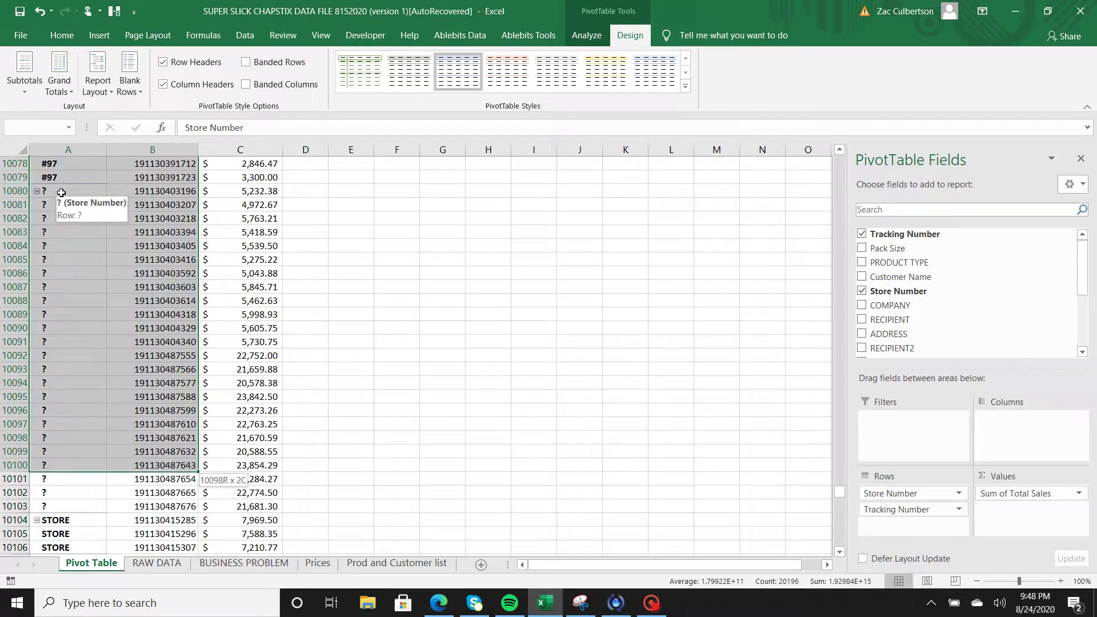
pyautogui.hotkey('shift', 'Down')
pyautogui.hotkey('shift', 'Down')
pyautogui.hotkey('shift', 'Down')
pyautogui.hotkey('shift', 'Down')
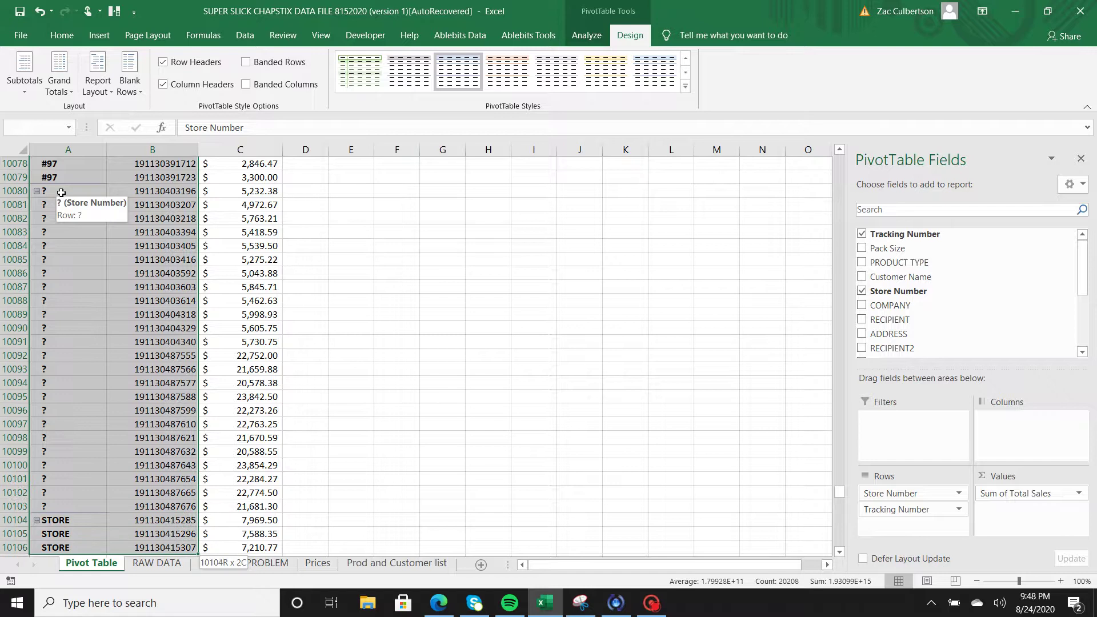
pyautogui.scroll(-1, 62, 193)
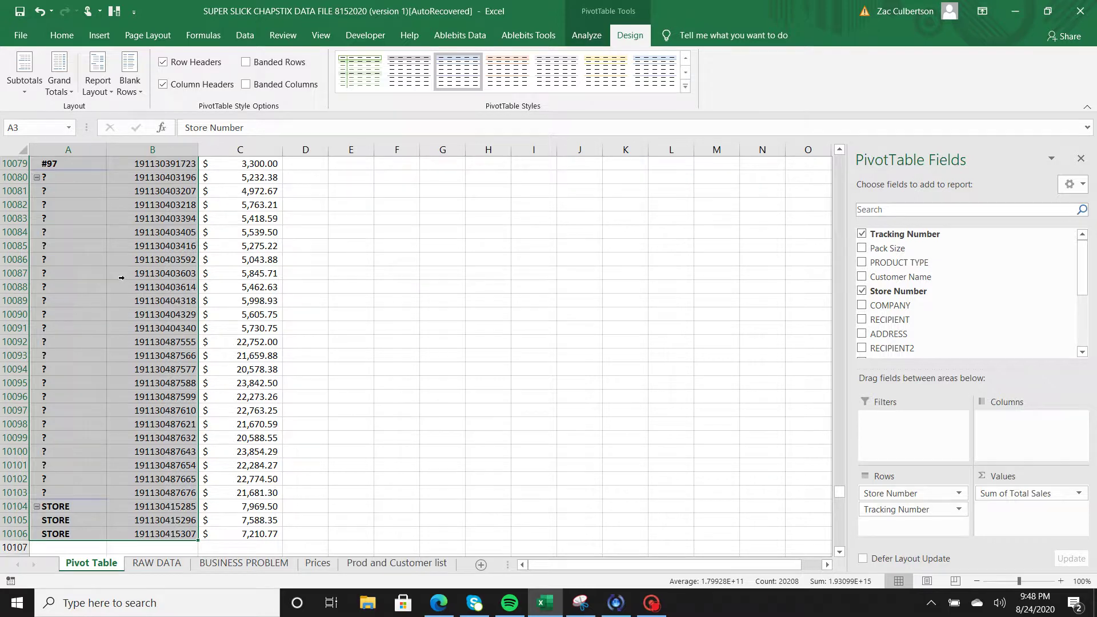
# Step: Copy the pivot's Store Number and Tracking Number columns into a new Sheet2
pyautogui.rightClick(153, 264)
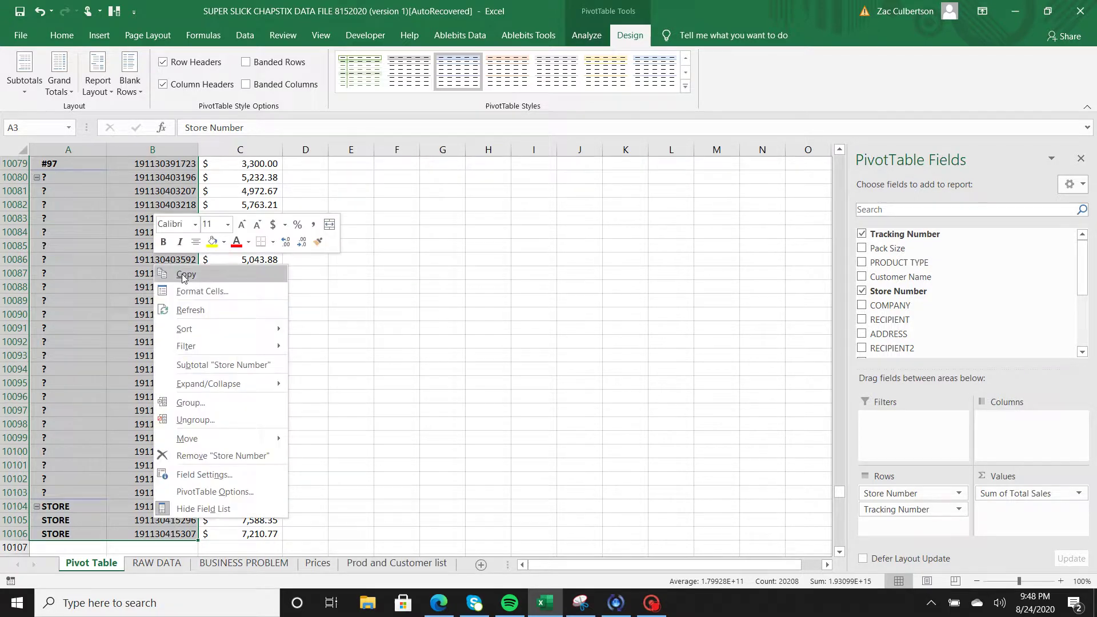
pyautogui.click(171, 274)
pyautogui.hotkey('ctrl', 'BackSpace')
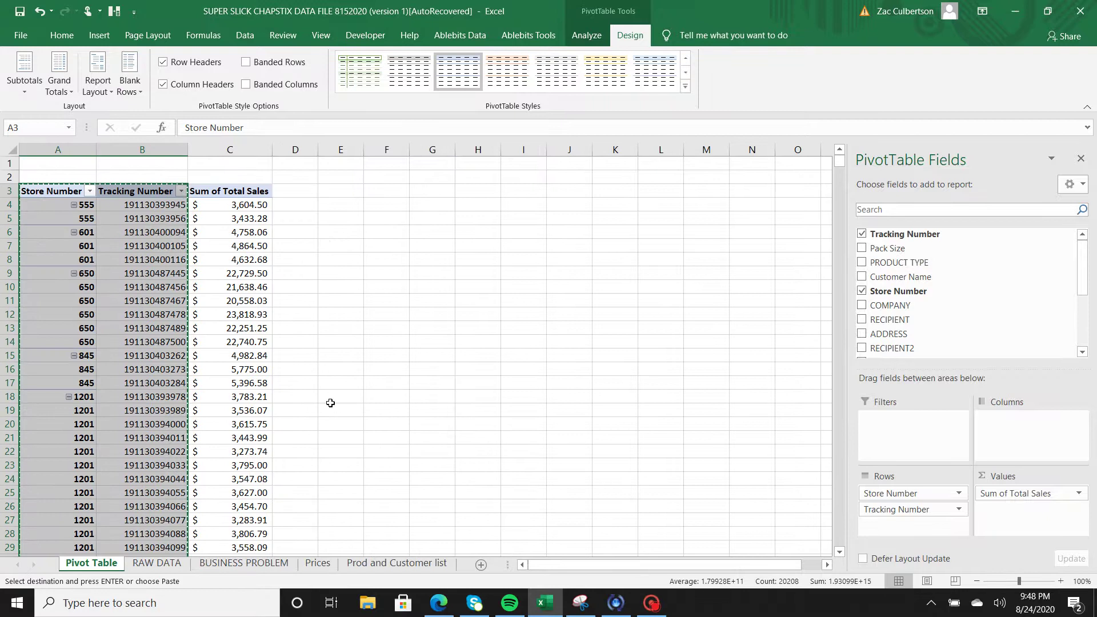
pyautogui.click(482, 565)
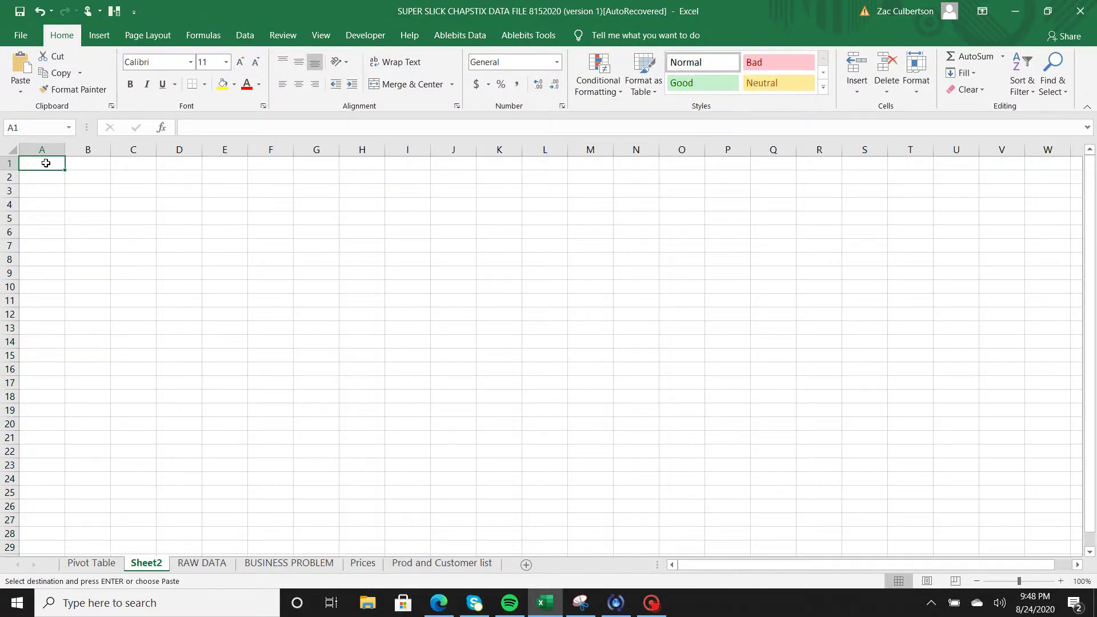
pyautogui.hotkey('ctrl', 'v')
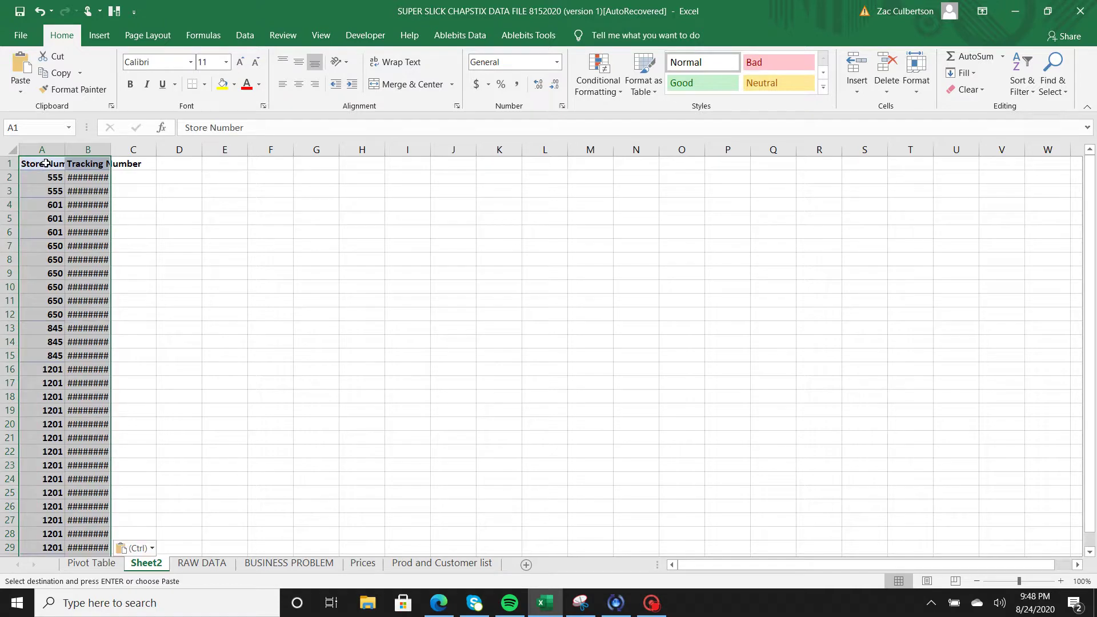
# Step: Autofit Sheet2's columns so full tracking numbers show, comparing against the Pivot Table sheet
pyautogui.click(13, 149)
pyautogui.doubleClick(65, 150)
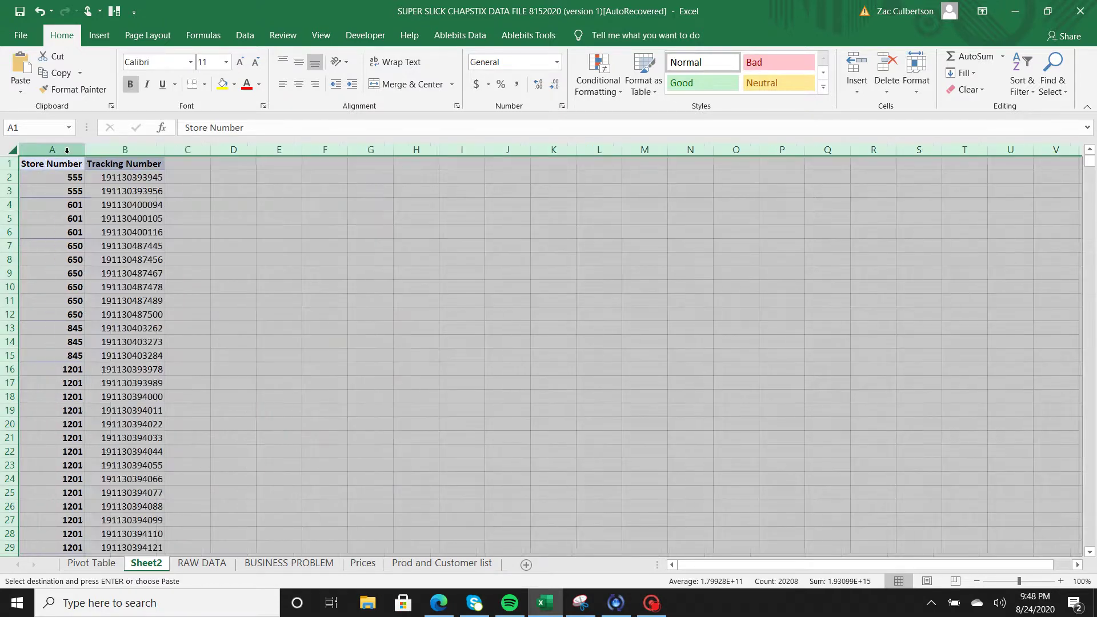
pyautogui.click(66, 167)
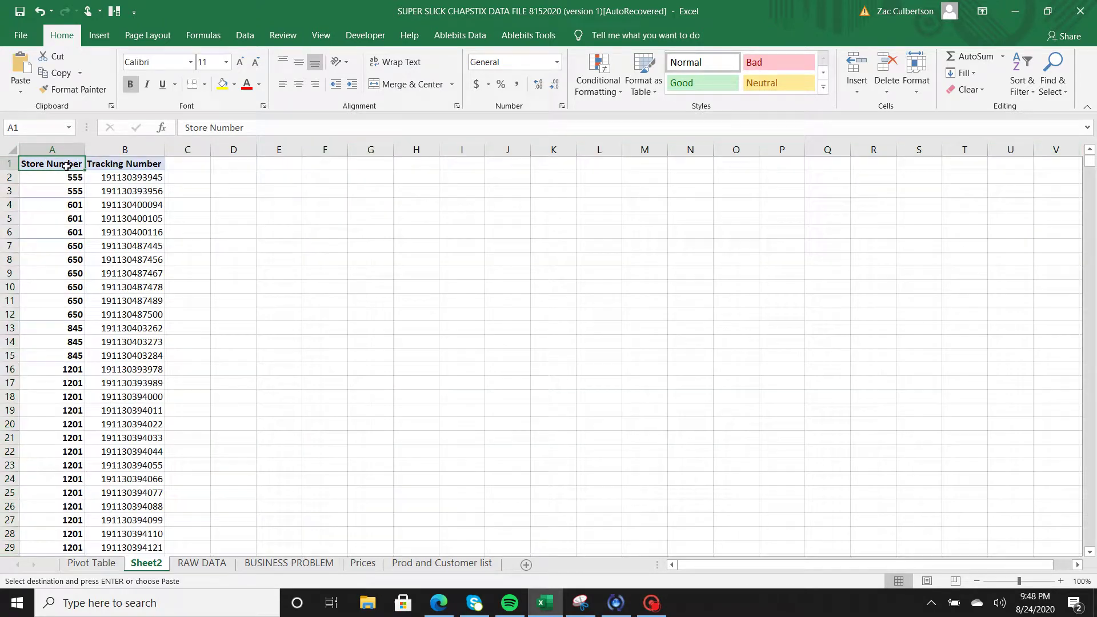
pyautogui.click(90, 563)
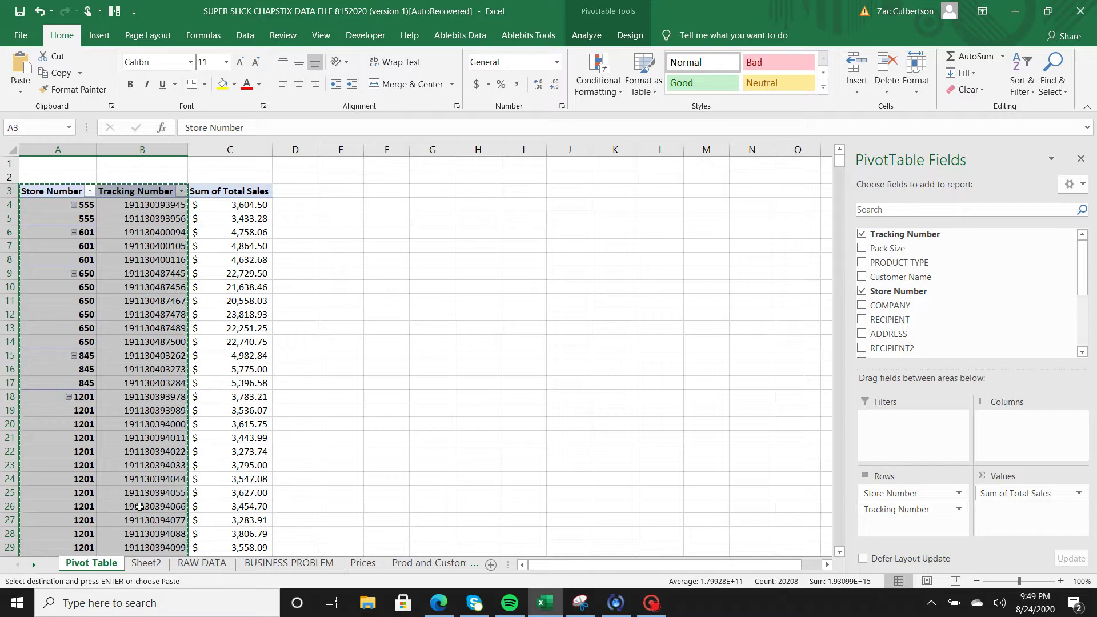
pyautogui.click(146, 562)
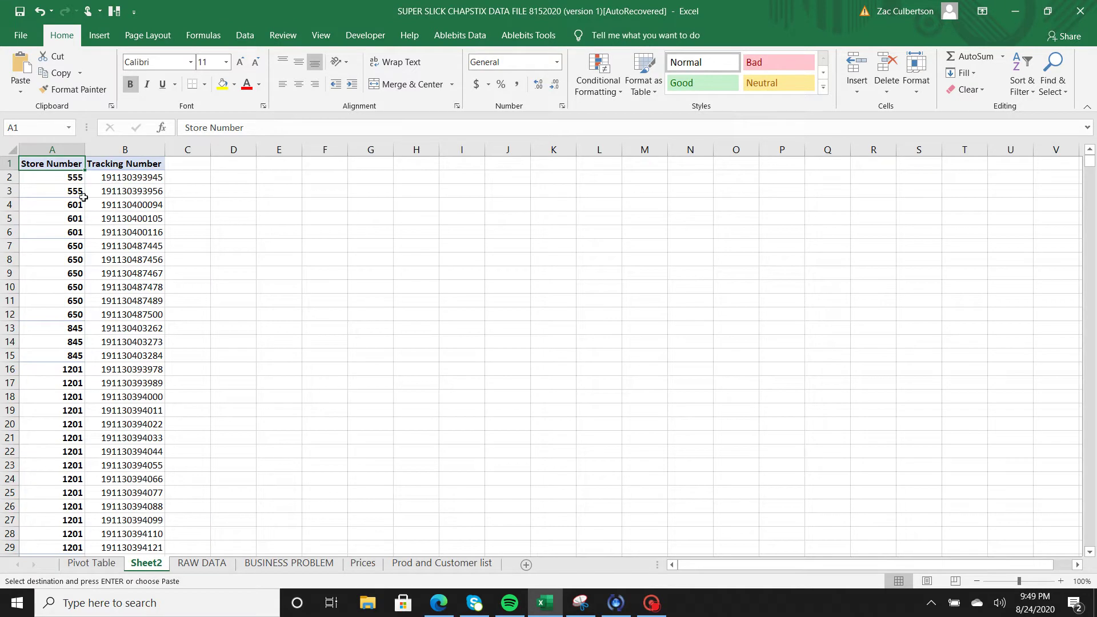
pyautogui.moveTo(162, 567); pyautogui.dragTo(162, 567)
# Step: Rename Sheet2 to 'Ablebits Data'
pyautogui.doubleClick(161, 563)
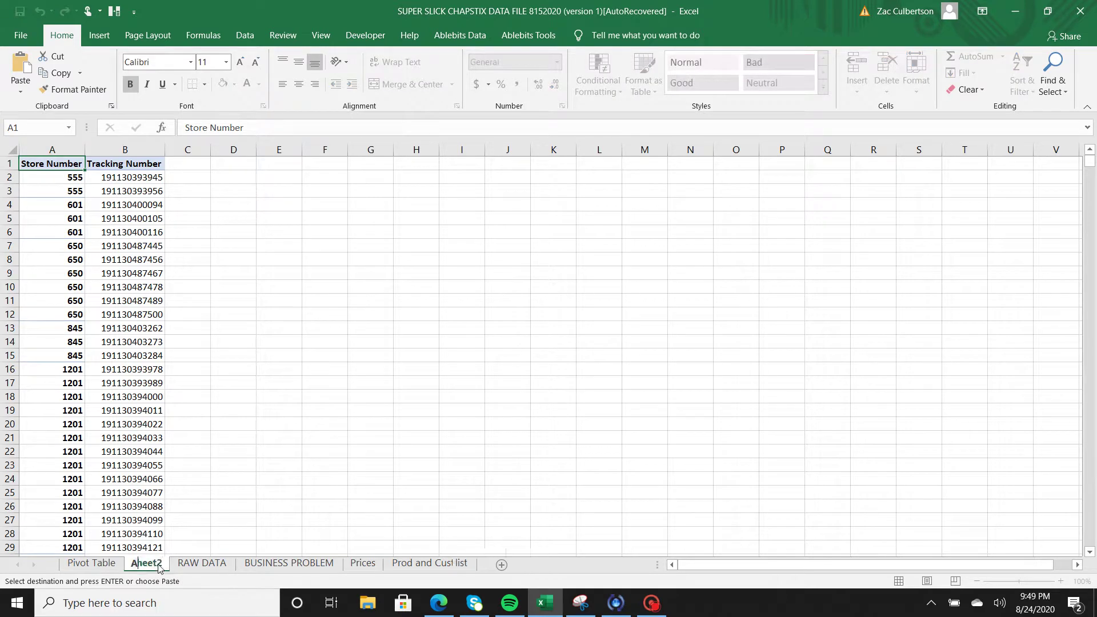
pyautogui.write('Ablebits')
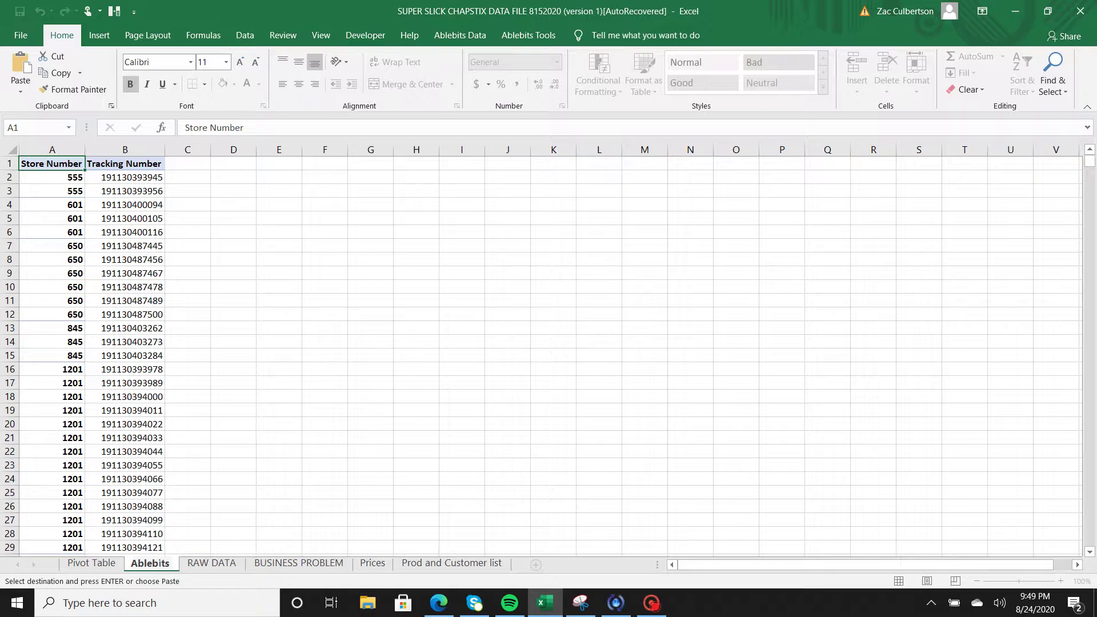
pyautogui.write(' Data')
pyautogui.press('Return')
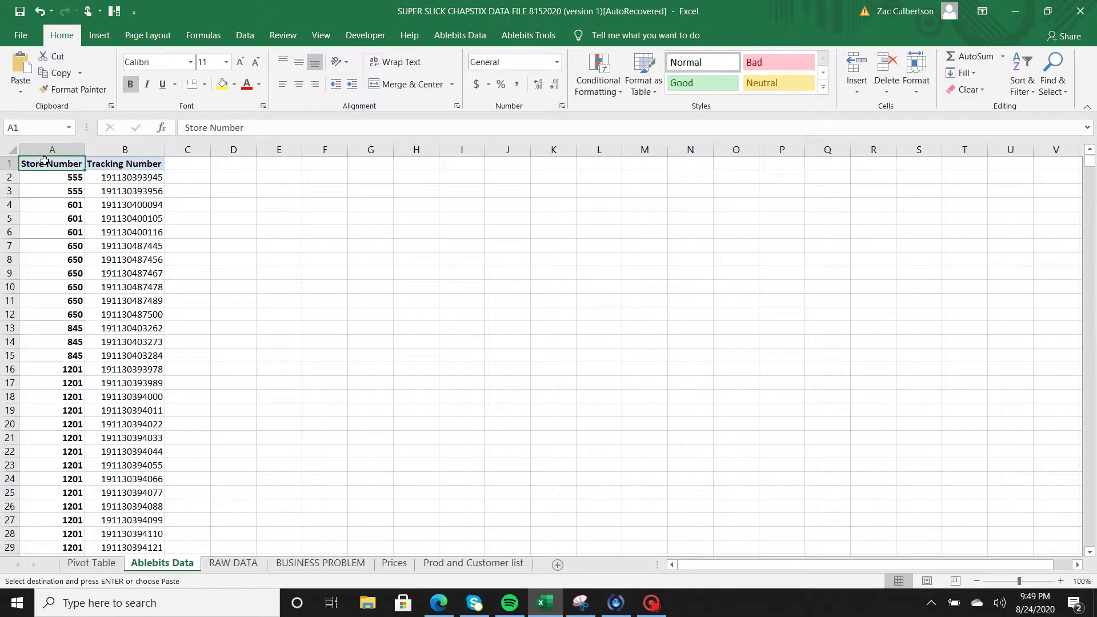
# Step: Start Ablebits Merge Duplicates and accept the table range A1:B10104
pyautogui.click(469, 43)
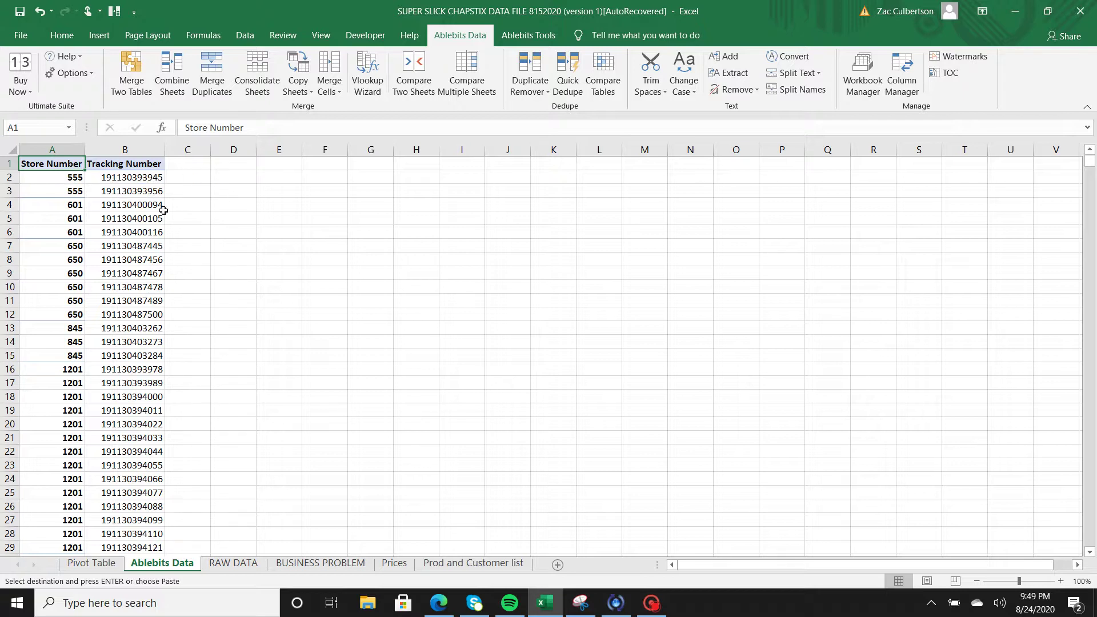
pyautogui.click(215, 71)
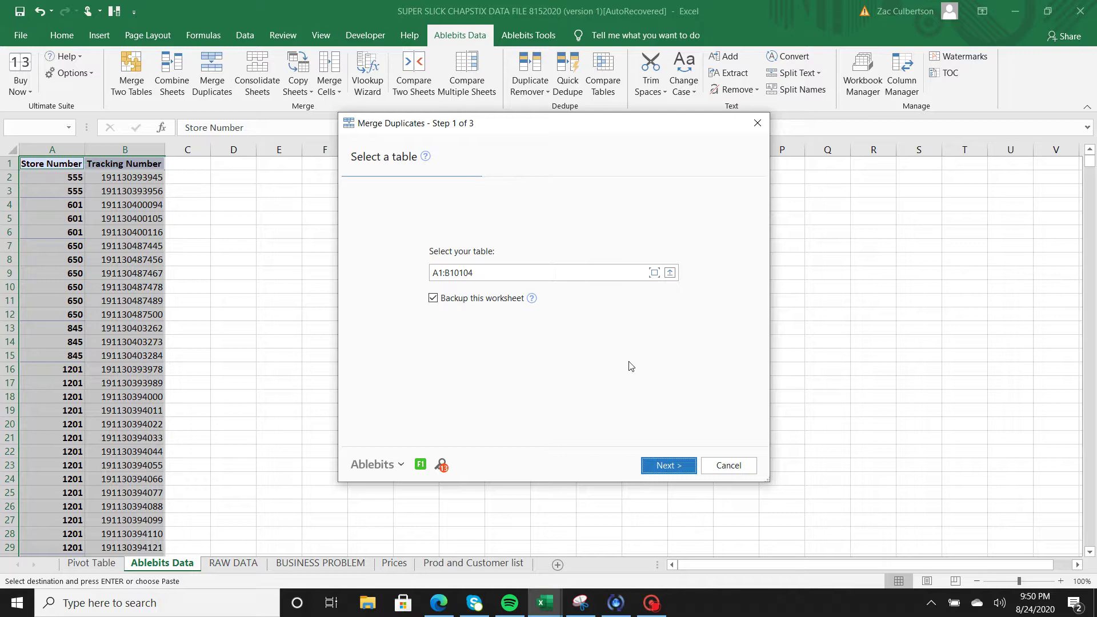
pyautogui.click(669, 465)
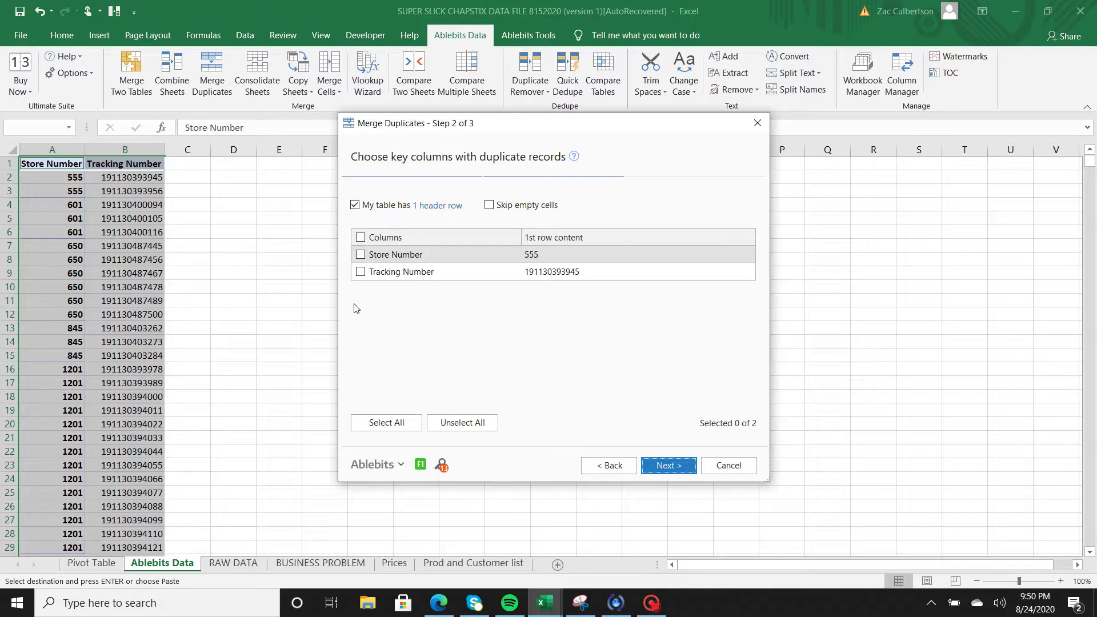
# Step: Use Store Number as the key column and merge Tracking Number values with a comma delimiter
pyautogui.click(360, 255)
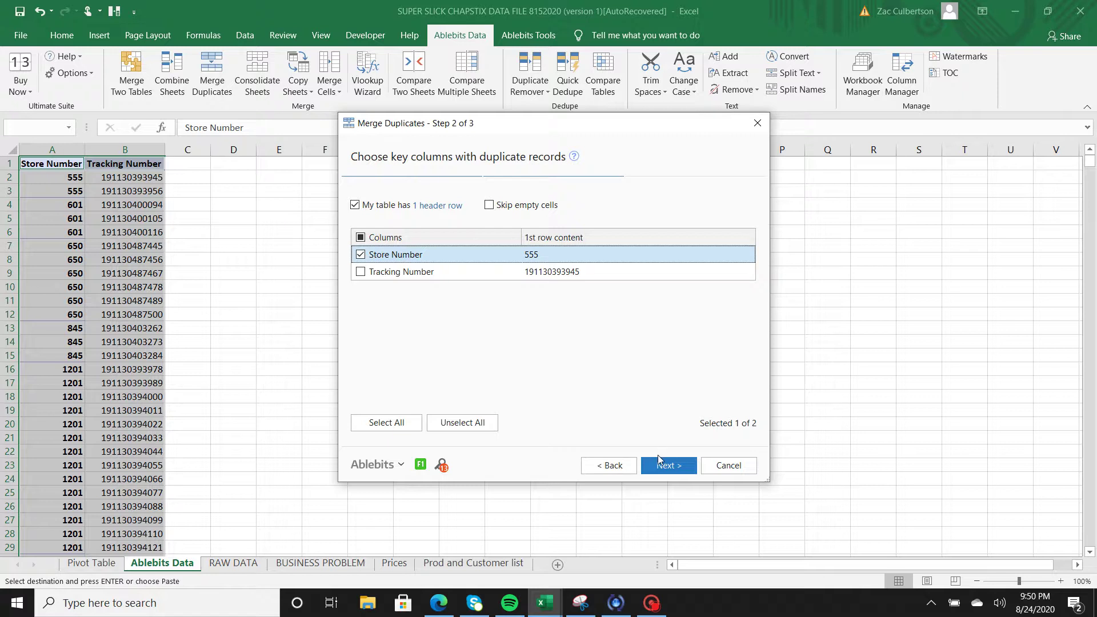
pyautogui.click(661, 465)
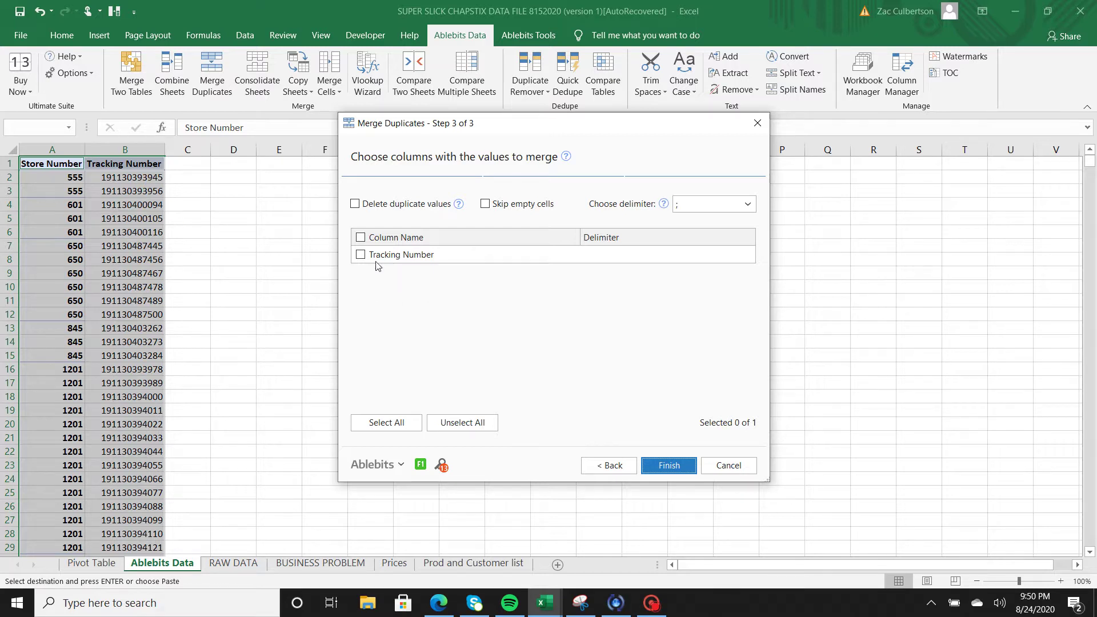
pyautogui.click(360, 254)
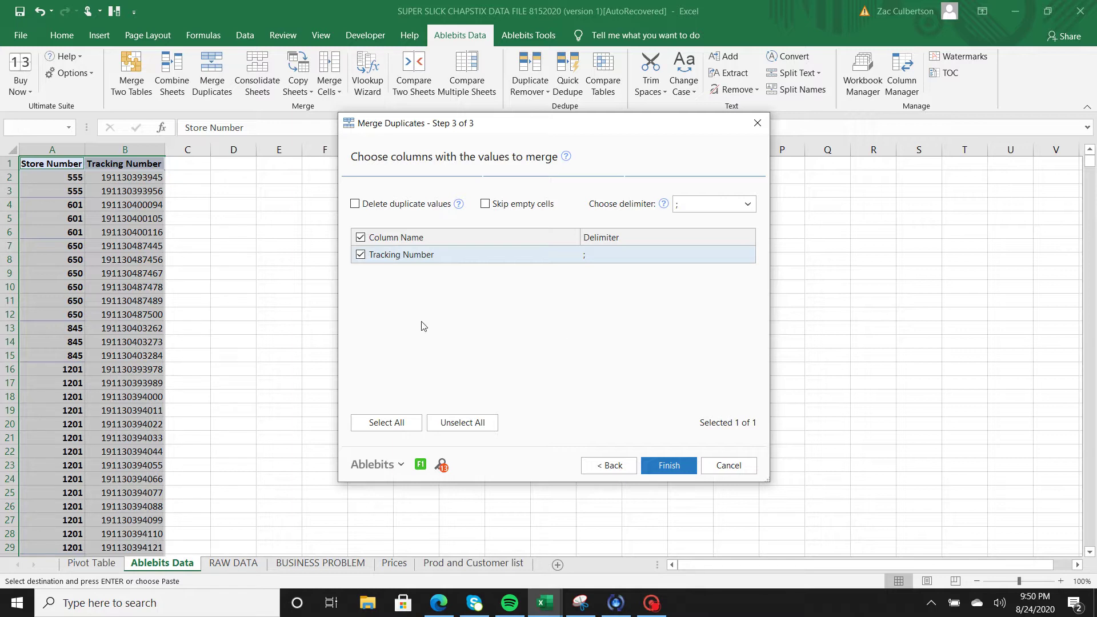
pyautogui.click(748, 205)
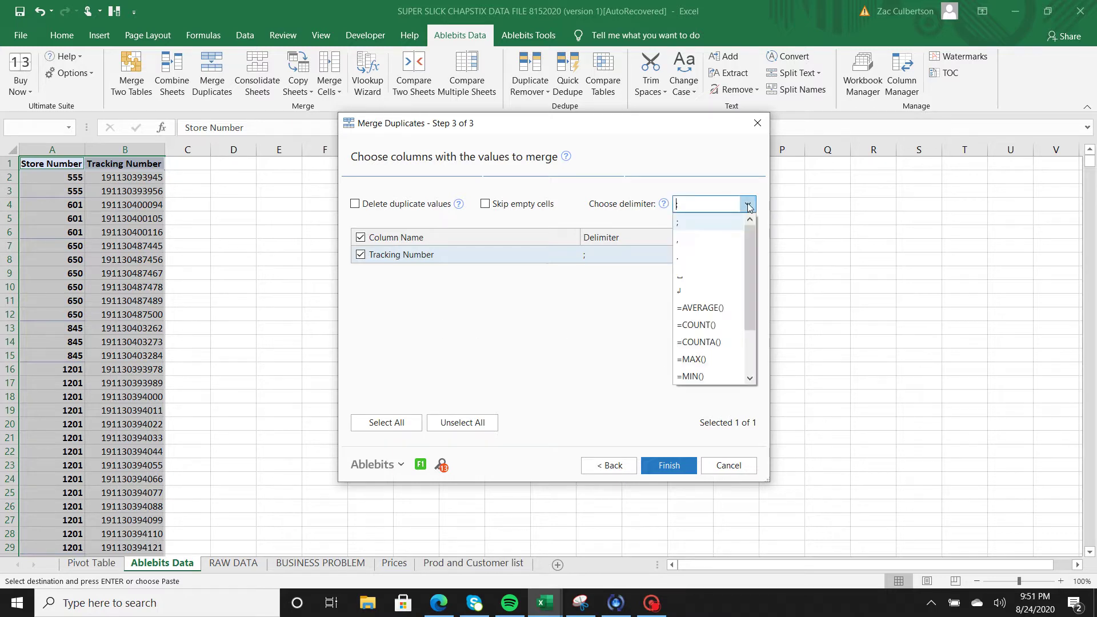
pyautogui.click(692, 240)
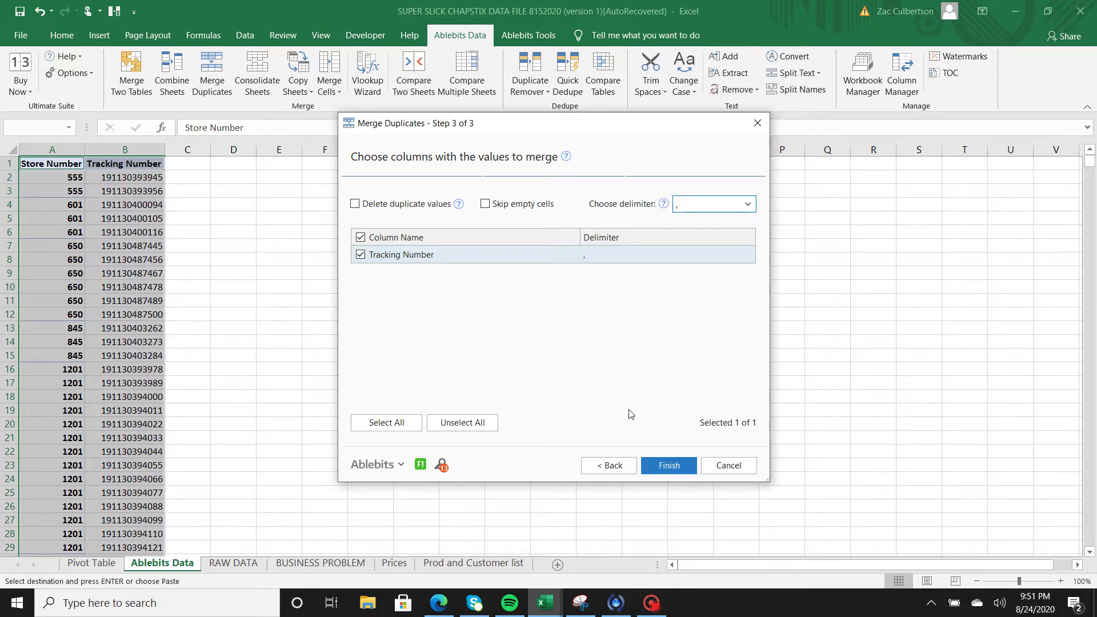
# Step: Run the merge, dismiss the summary, and inspect the merged rows for stores 555, 601 and 650
pyautogui.click(665, 467)
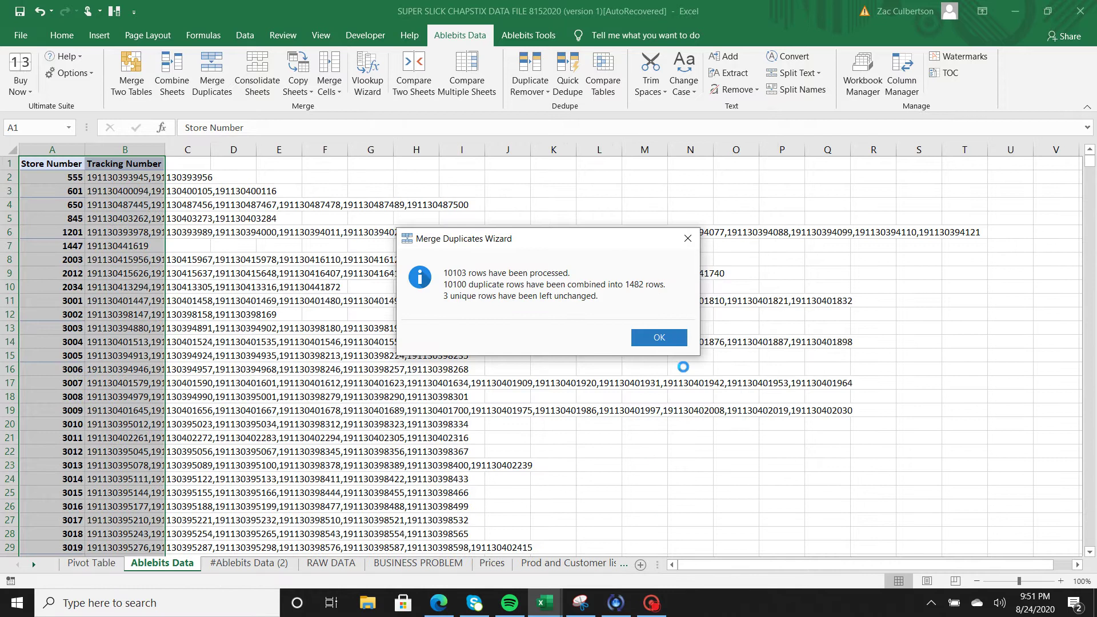
pyautogui.click(669, 339)
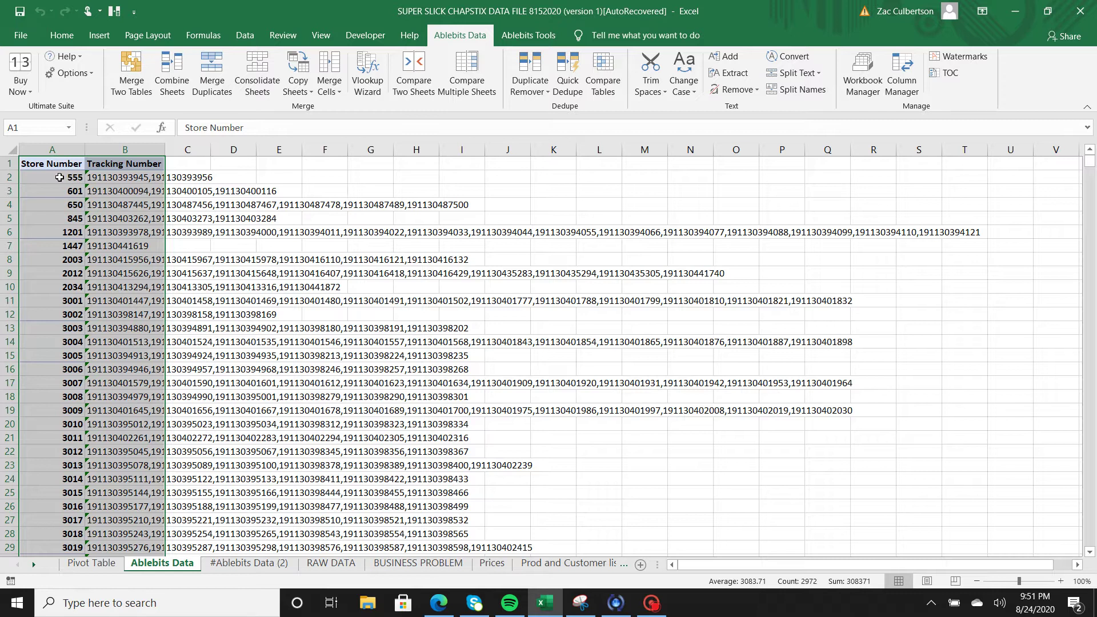
pyautogui.click(59, 177)
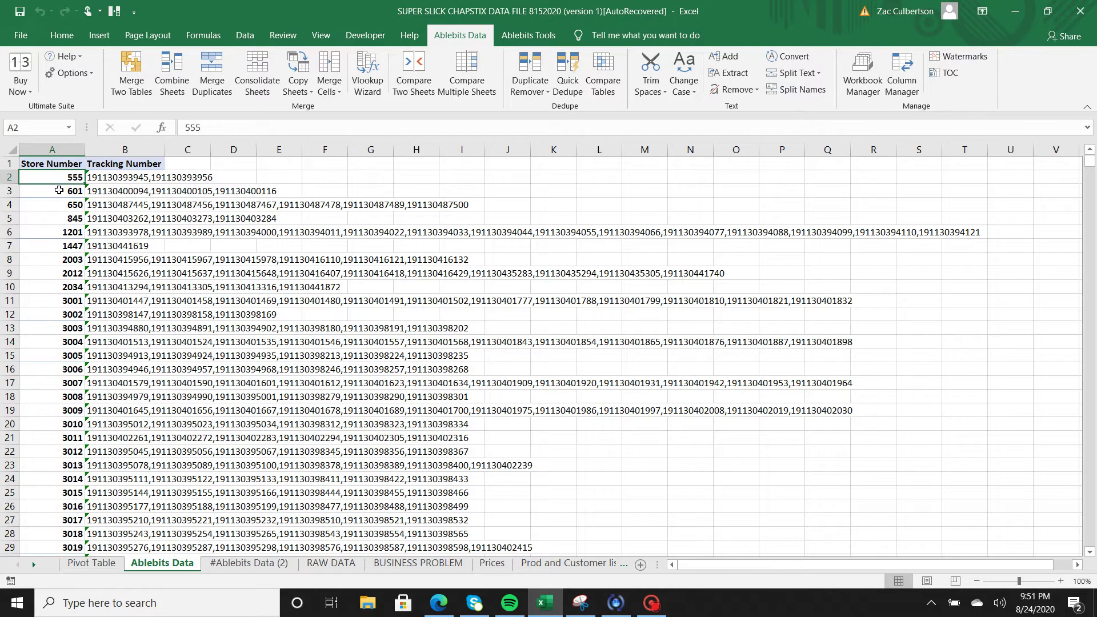
pyautogui.click(59, 191)
pyautogui.click(59, 204)
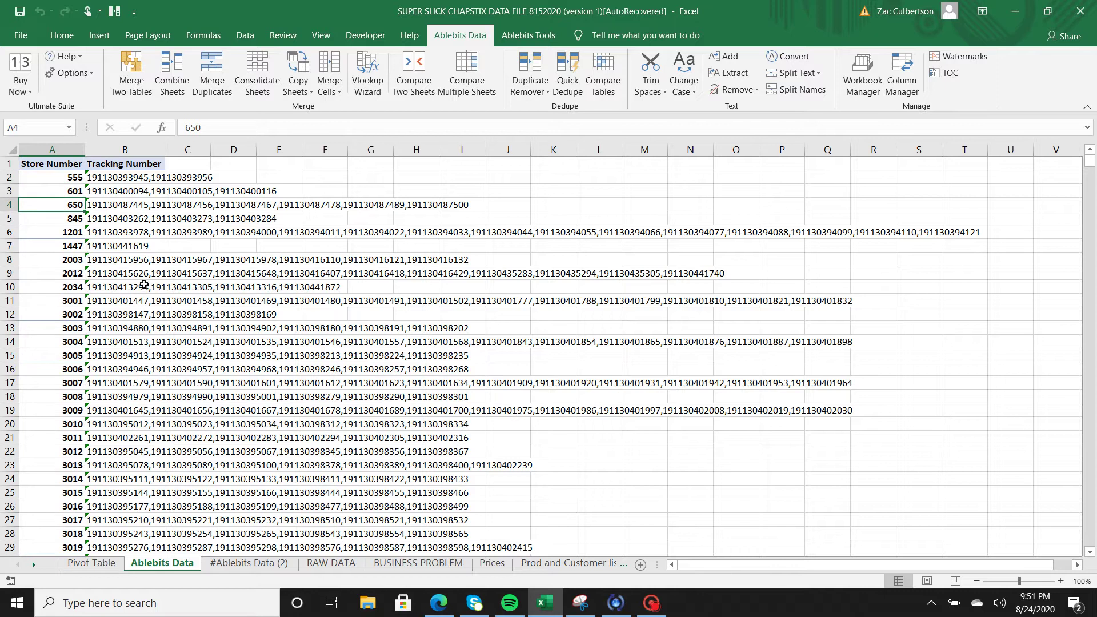
pyautogui.doubleClick(166, 150)
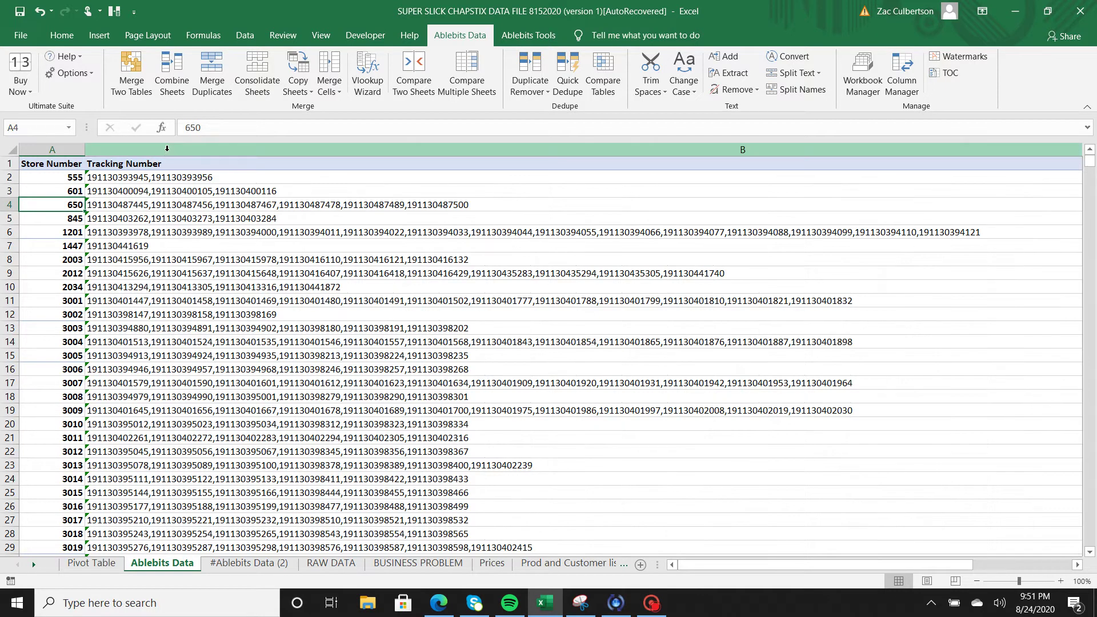
pyautogui.scroll(-7, 190, 322)
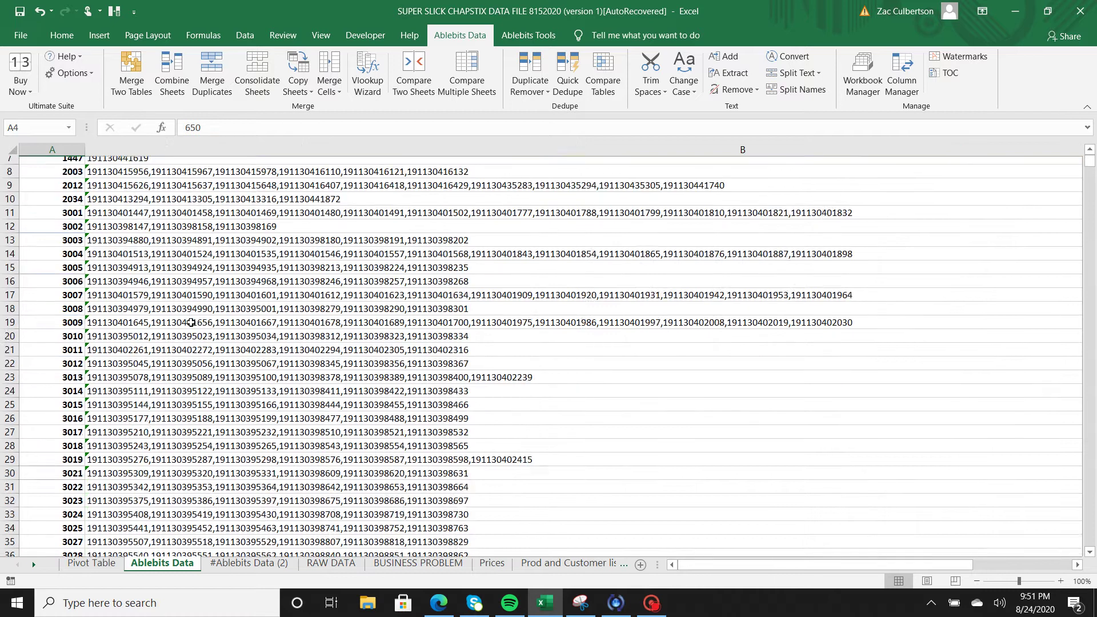
pyautogui.scroll(-2, 191, 322)
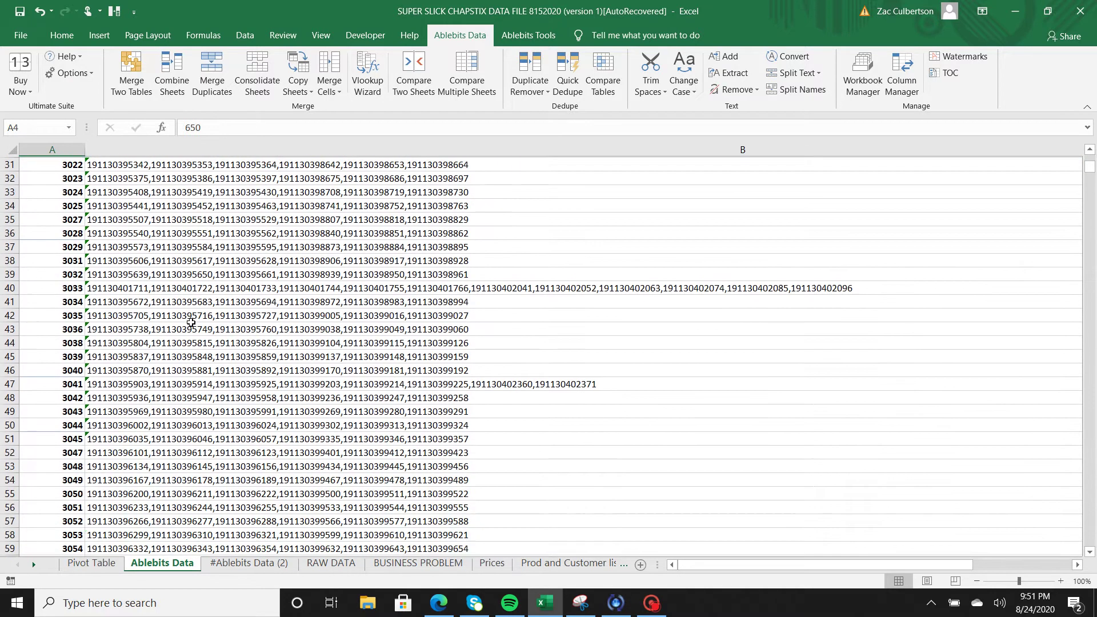
pyautogui.scroll(9, 191, 322)
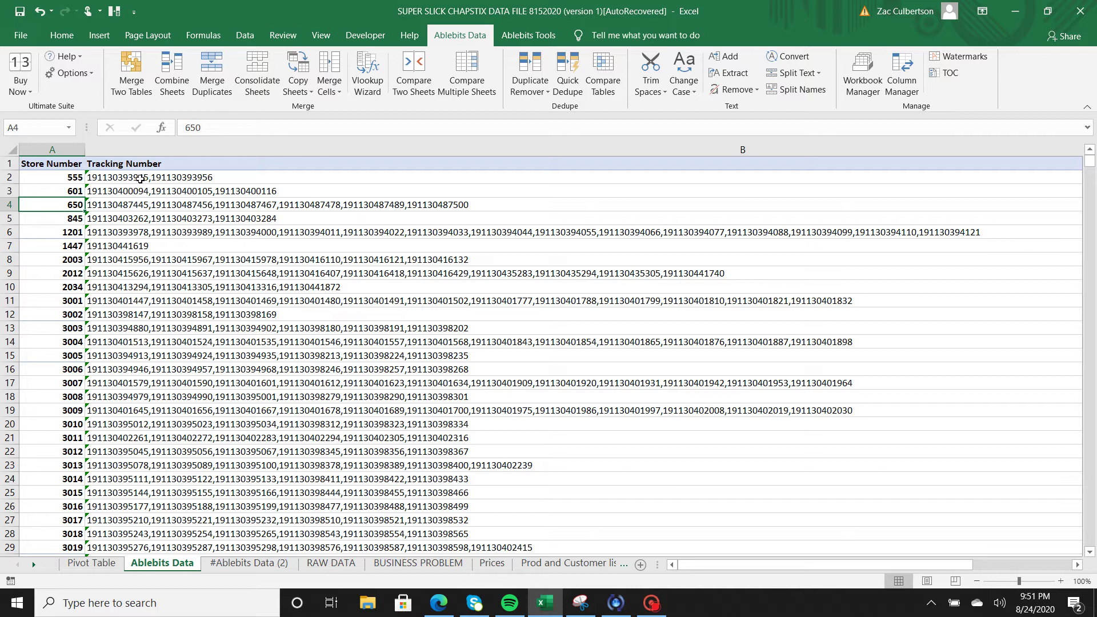
pyautogui.click(68, 176)
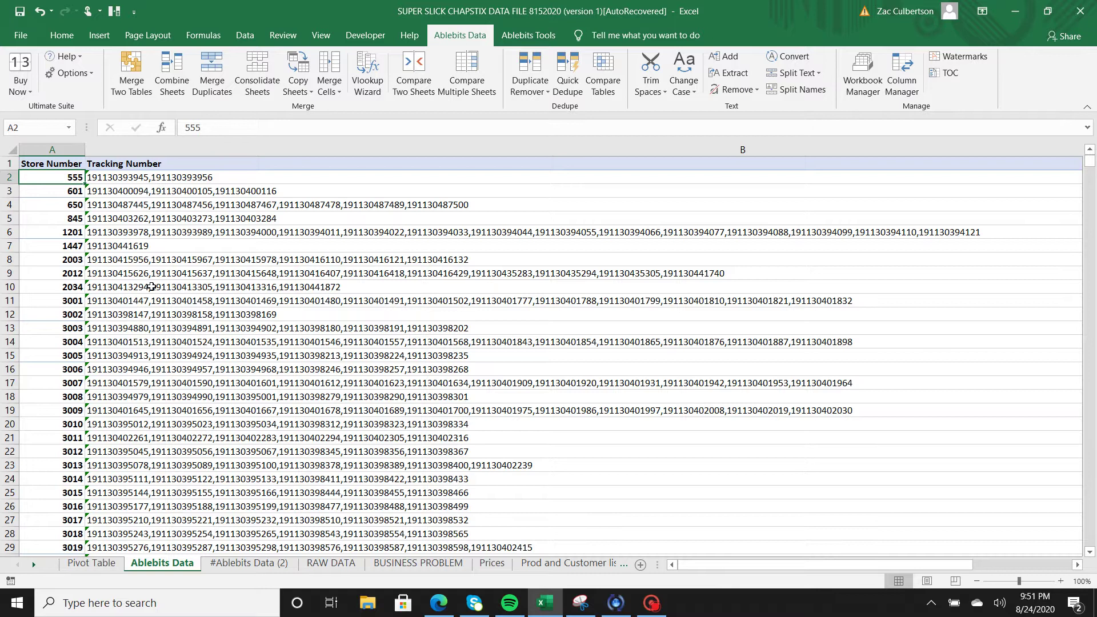
pyautogui.scroll(-12, 151, 287)
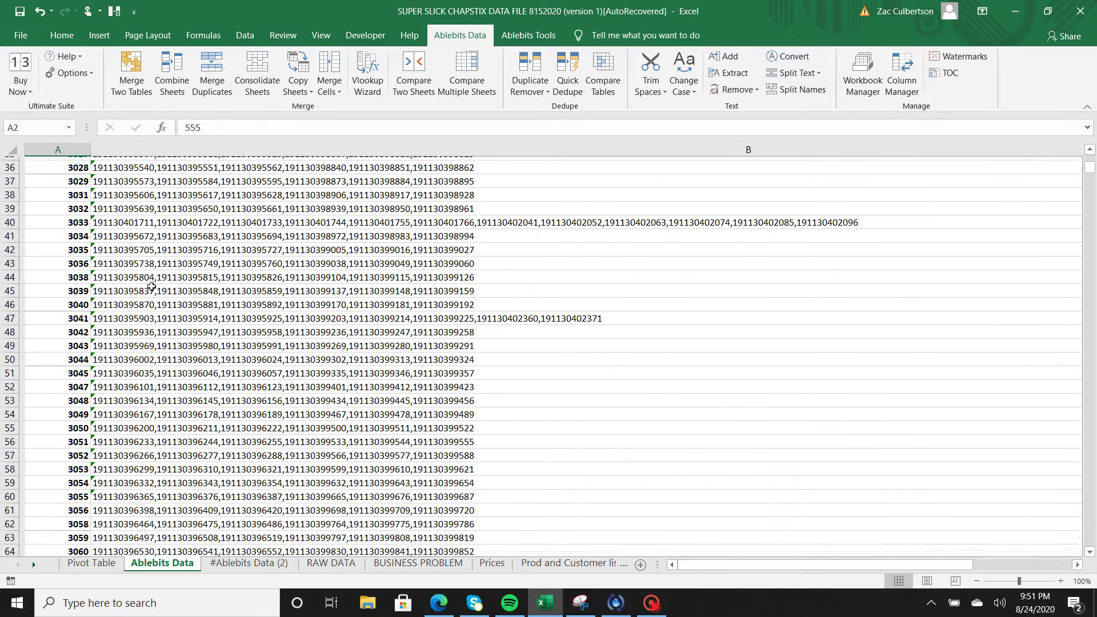
pyautogui.scroll(-10, 152, 286)
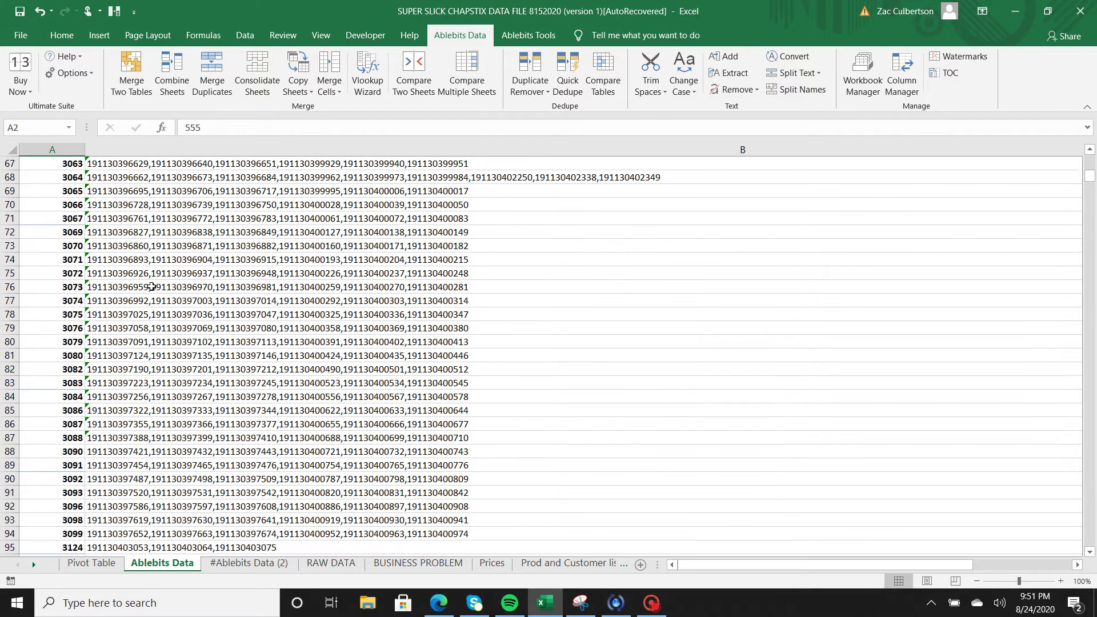
pyautogui.scroll(-9, 152, 287)
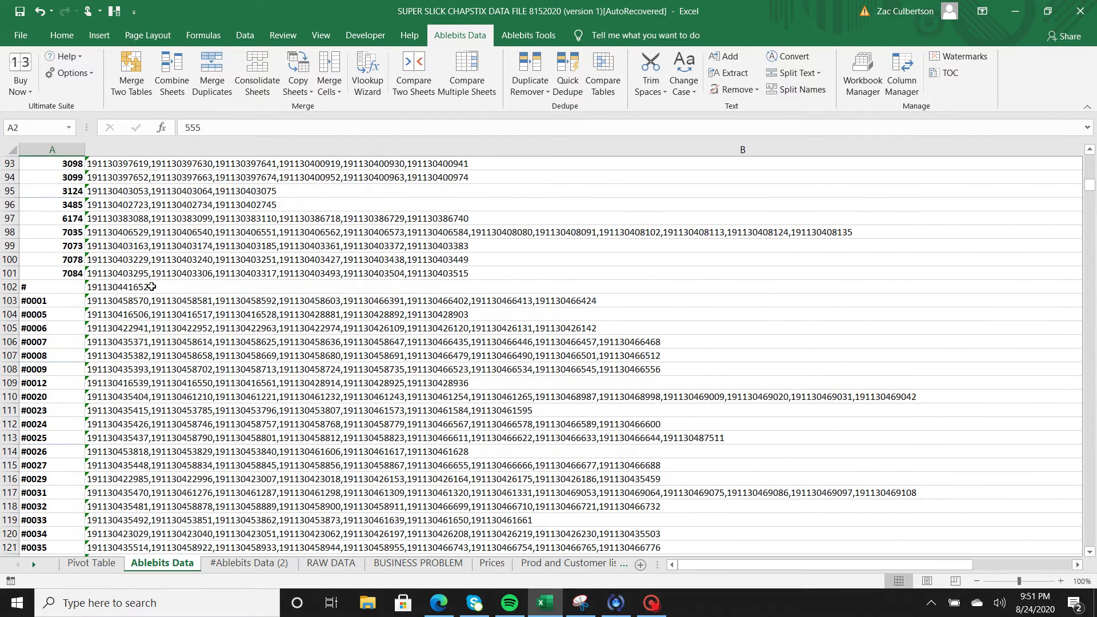
pyautogui.scroll(-10, 151, 286)
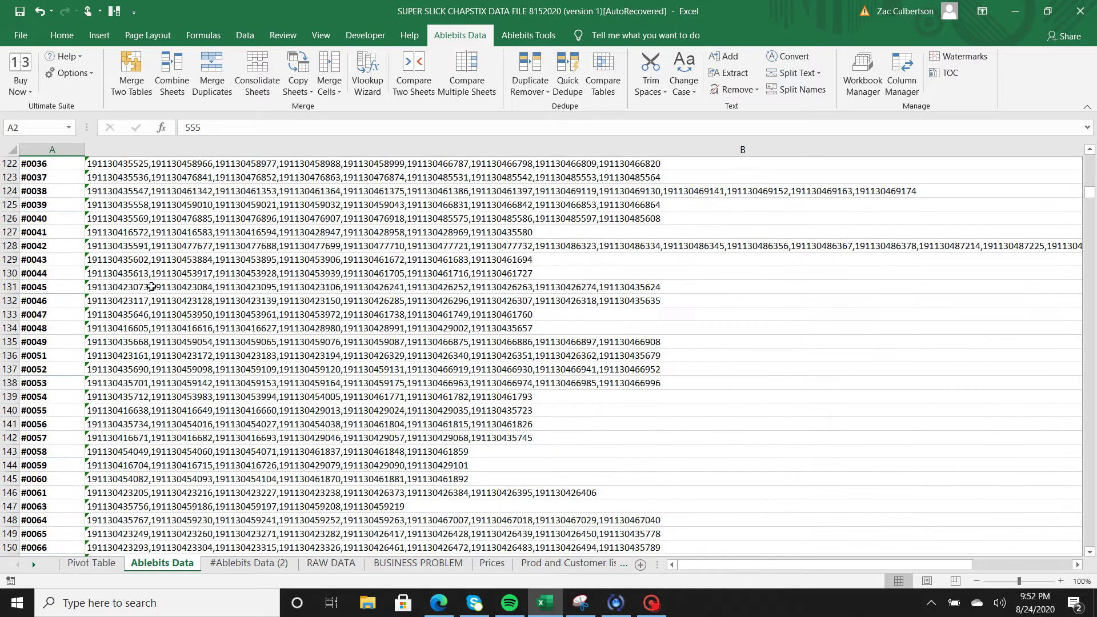
pyautogui.scroll(-6, 151, 287)
pyautogui.scroll(20, 152, 286)
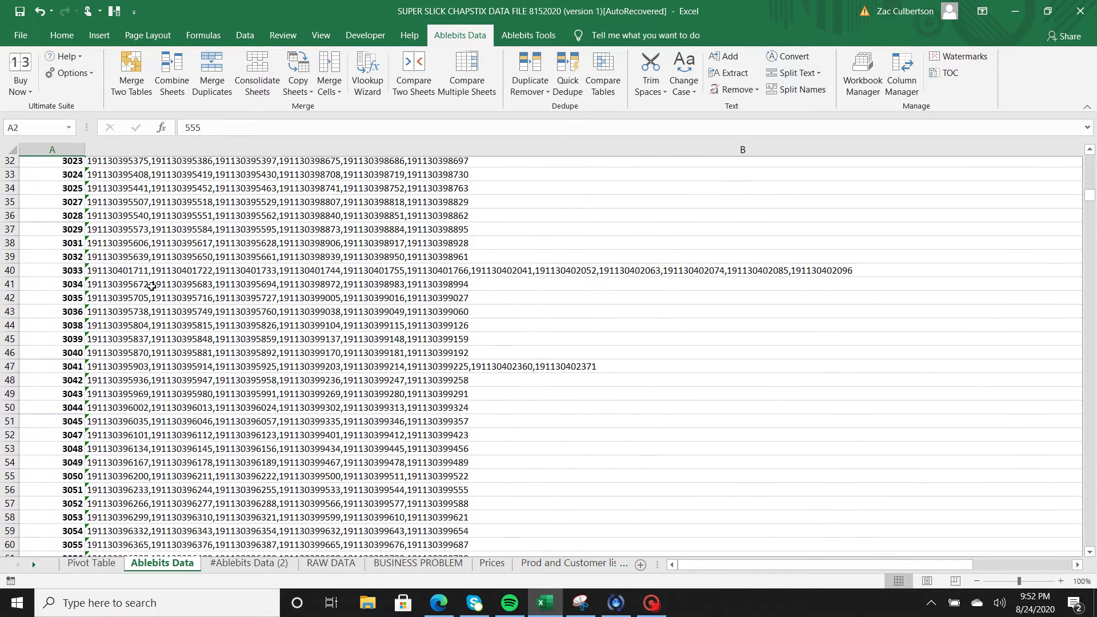
pyautogui.scroll(10, 151, 287)
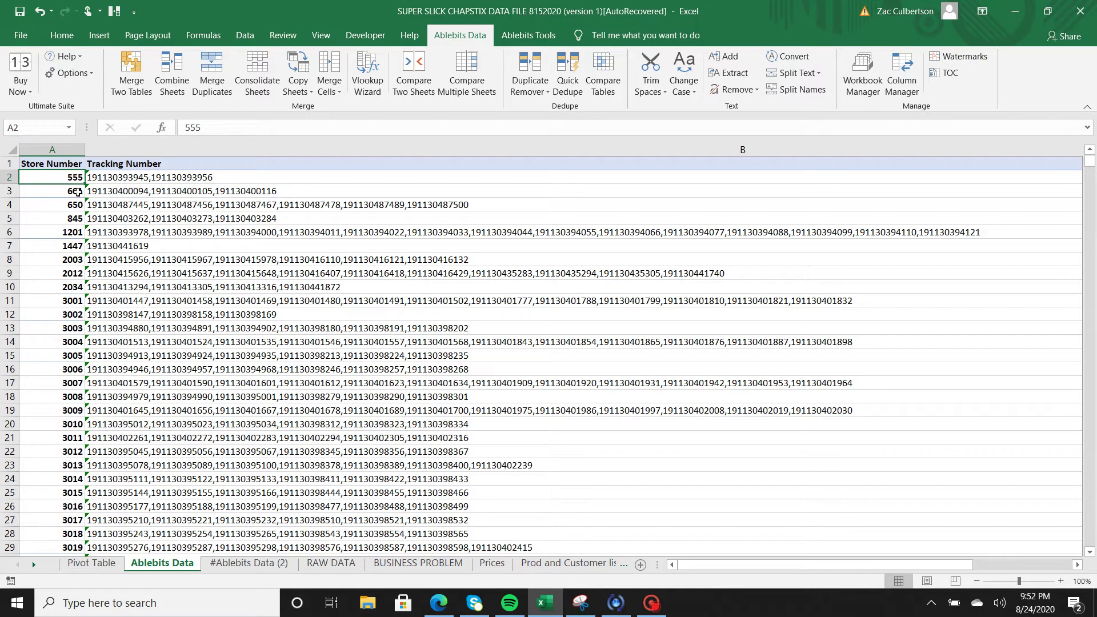
pyautogui.click(67, 163)
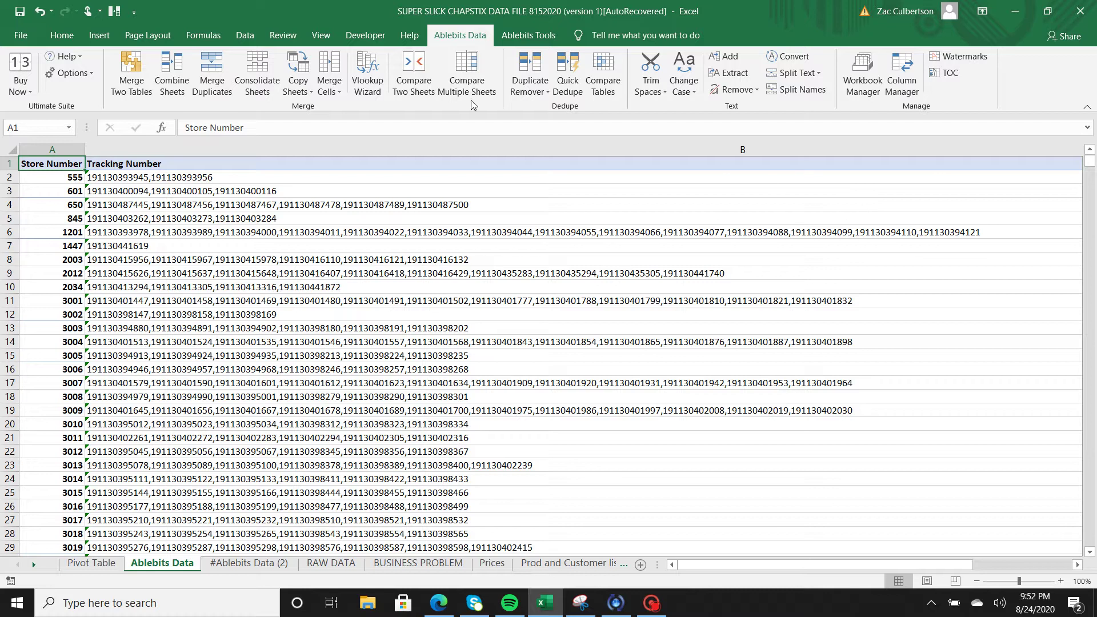
# Step: Turn on filtering for the Ablebits Data header row
pyautogui.click(62, 35)
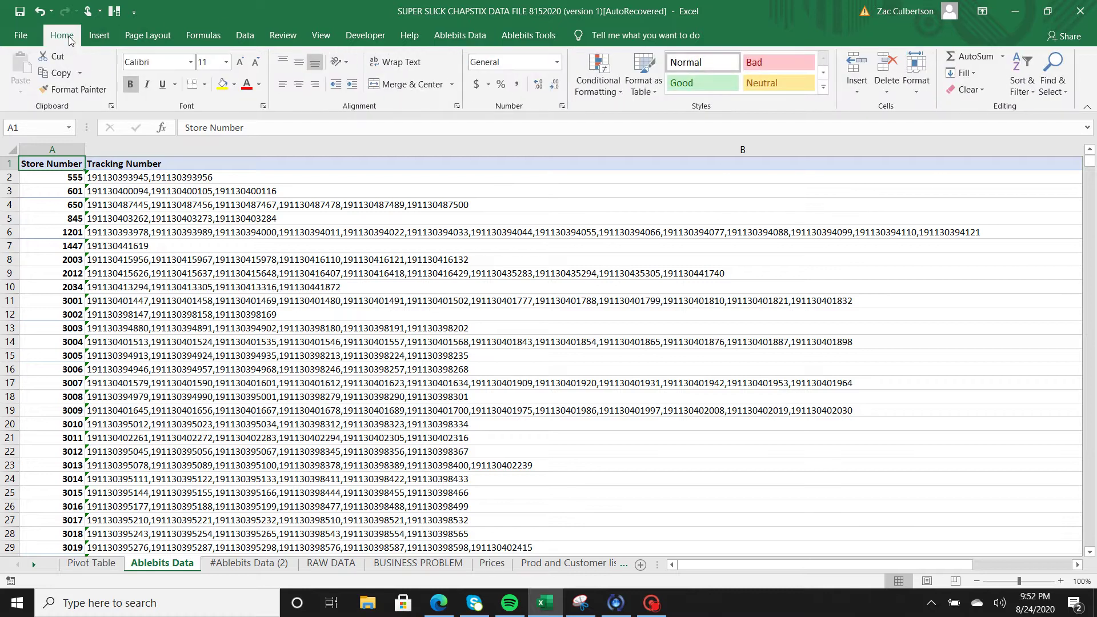
pyautogui.click(1032, 75)
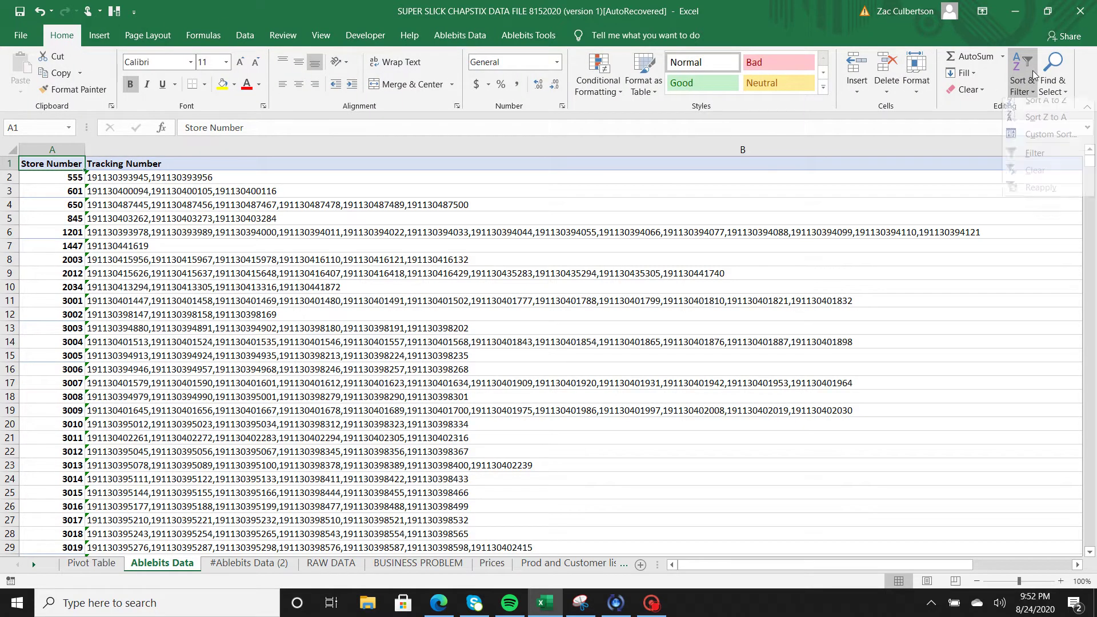
pyautogui.click(1026, 159)
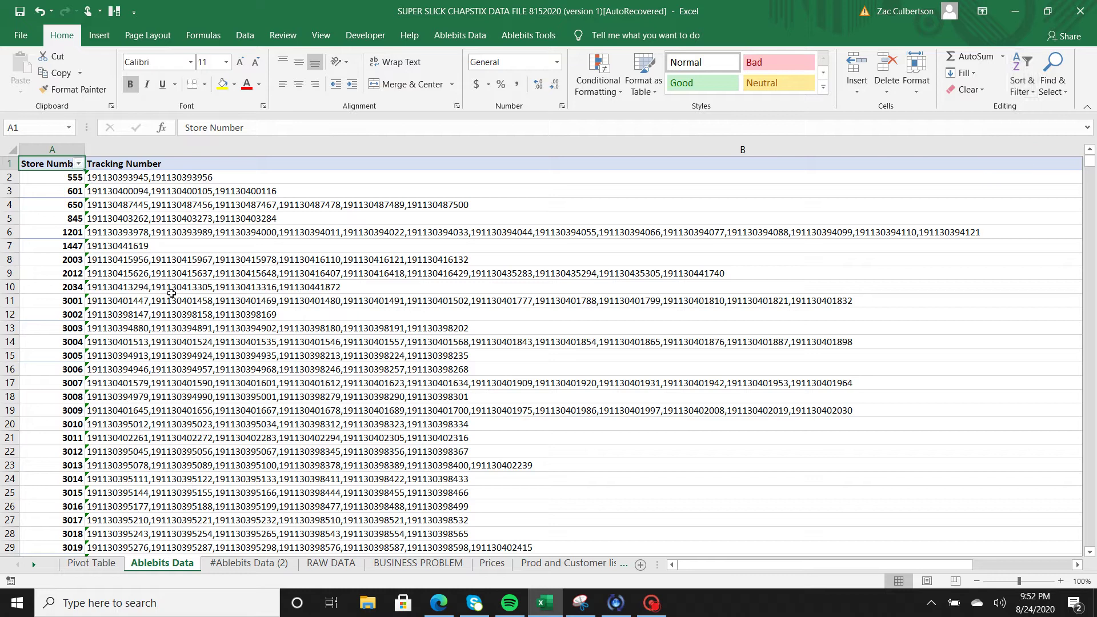
# Step: Filter Store Number to show only store 2003, using the search term '2'
pyautogui.click(78, 164)
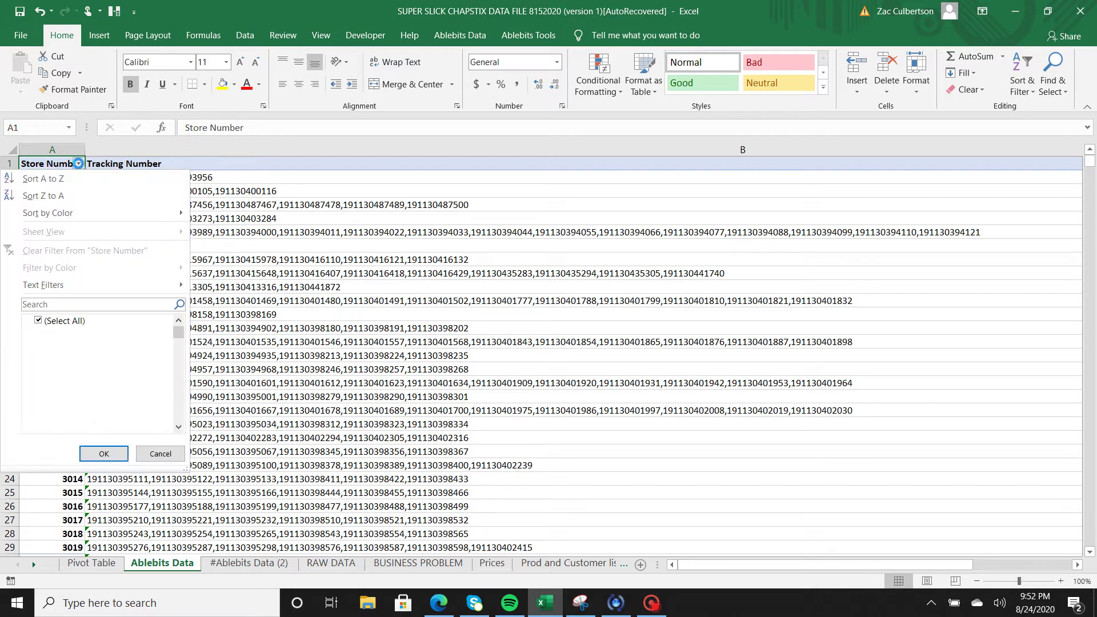
pyautogui.click(97, 304)
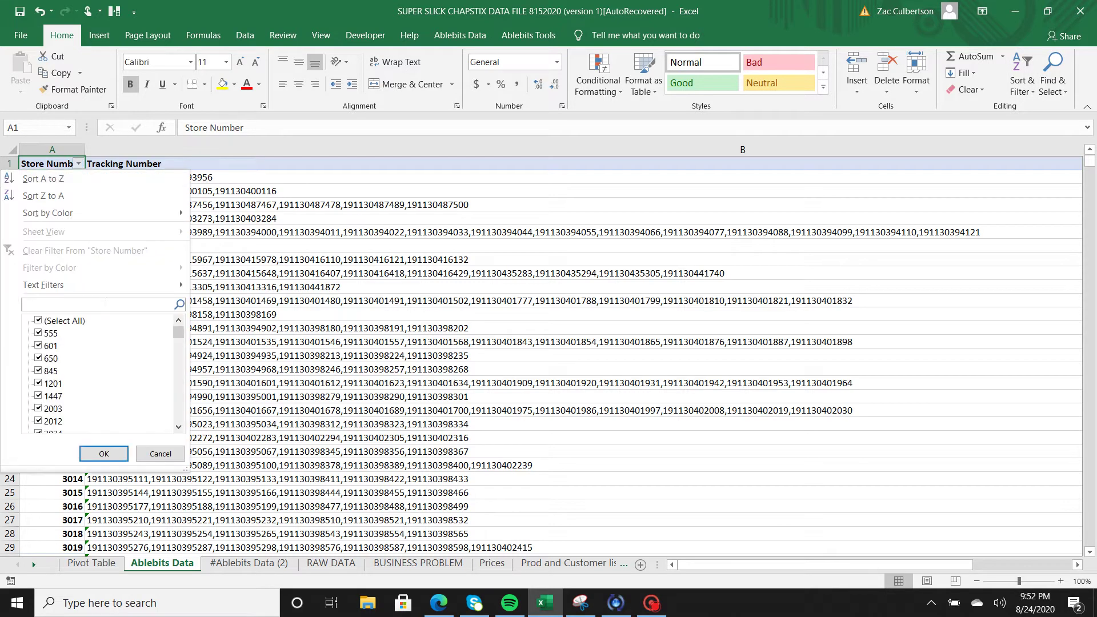
pyautogui.write('53')
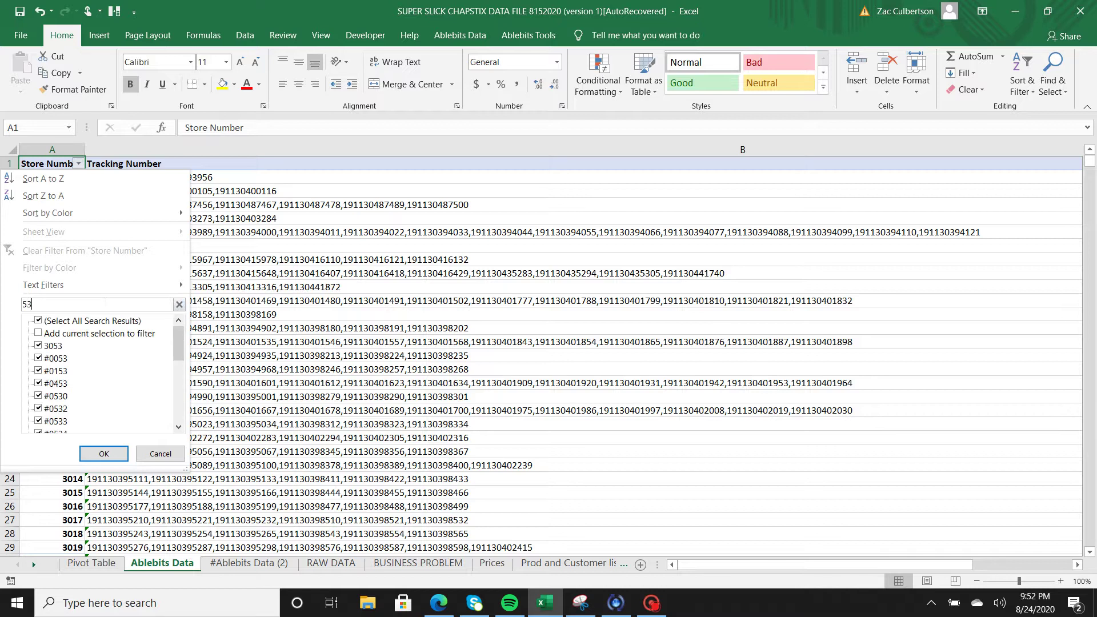
pyautogui.press('BackSpace')
pyautogui.press('BackSpace')
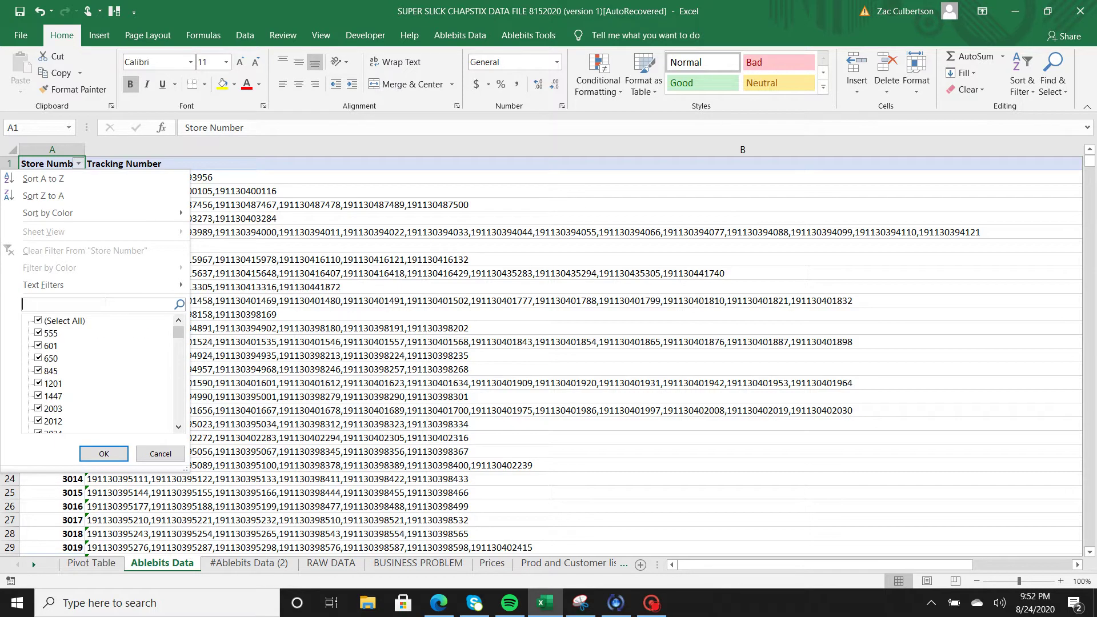
pyautogui.write('7')
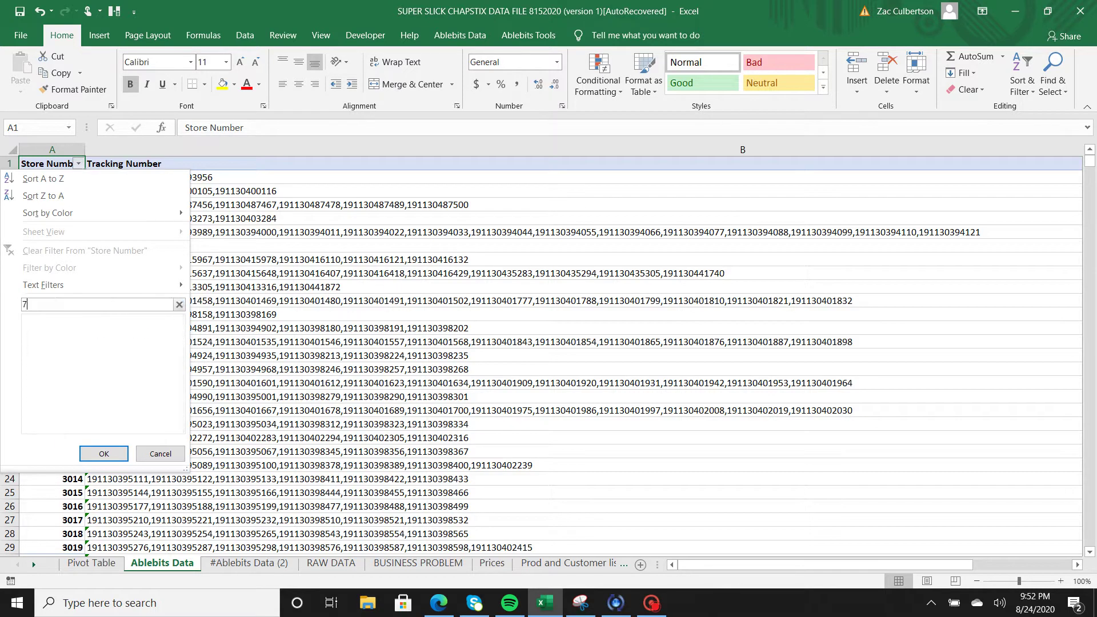
pyautogui.press('BackSpace')
pyautogui.write('2')
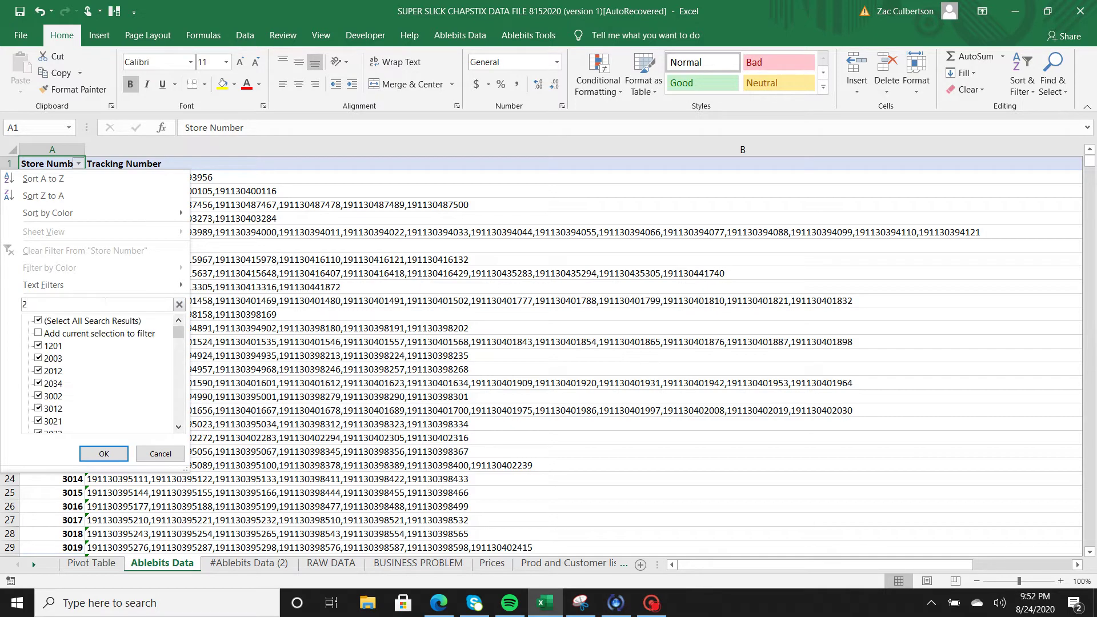
pyautogui.click(39, 320)
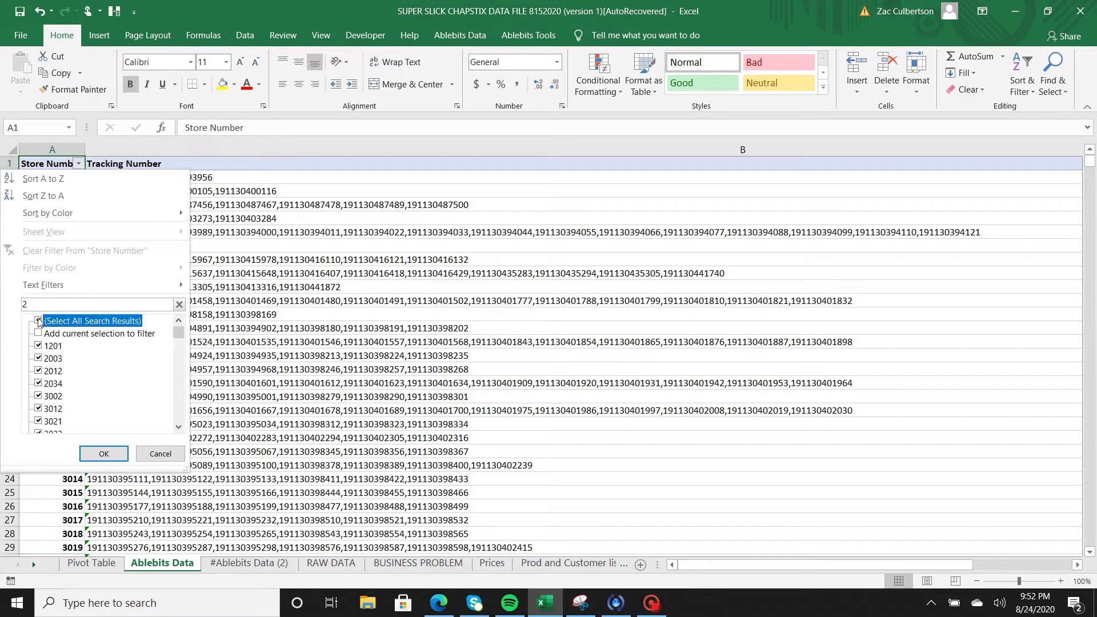
pyautogui.click(38, 359)
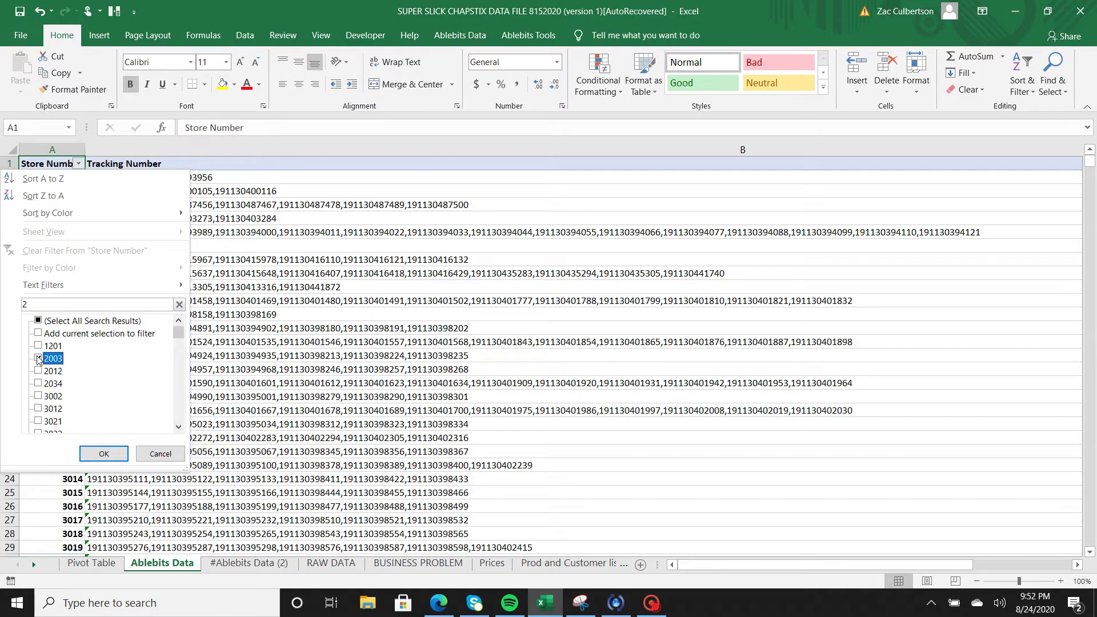
pyautogui.click(104, 454)
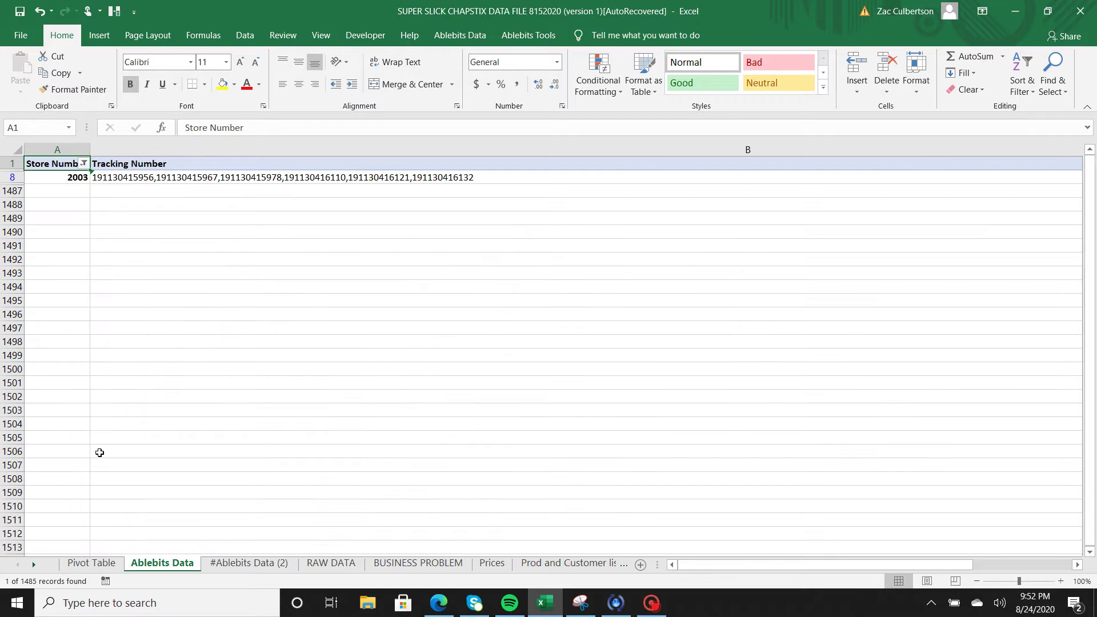
# Step: Check store 2003's tracking numbers in B8 and A8, then clear the Store Number filter
pyautogui.click(268, 179)
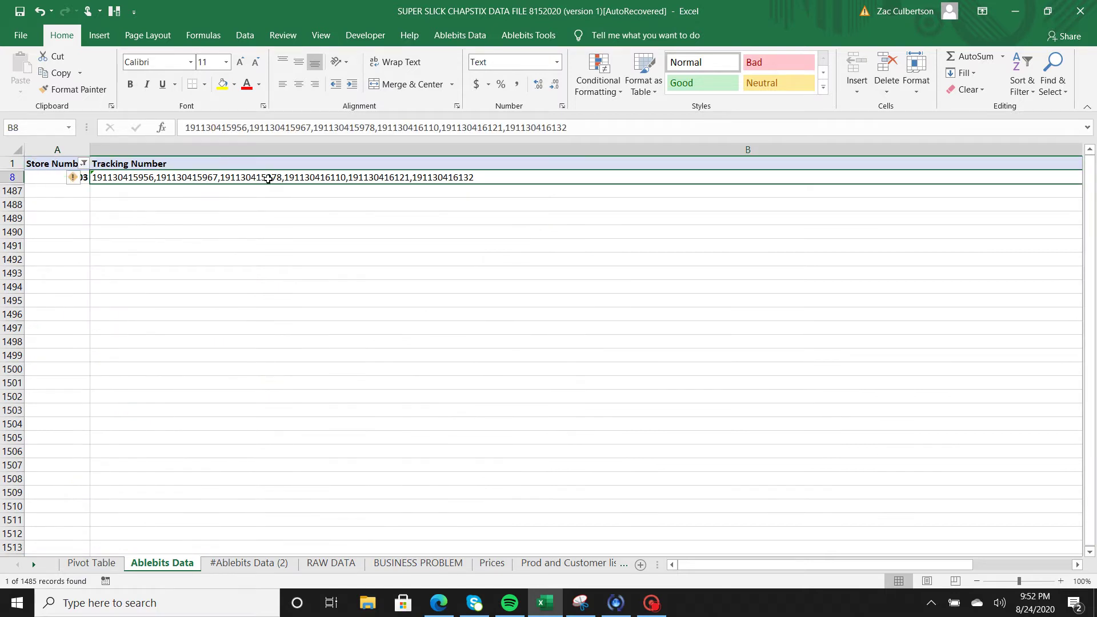
pyautogui.click(47, 176)
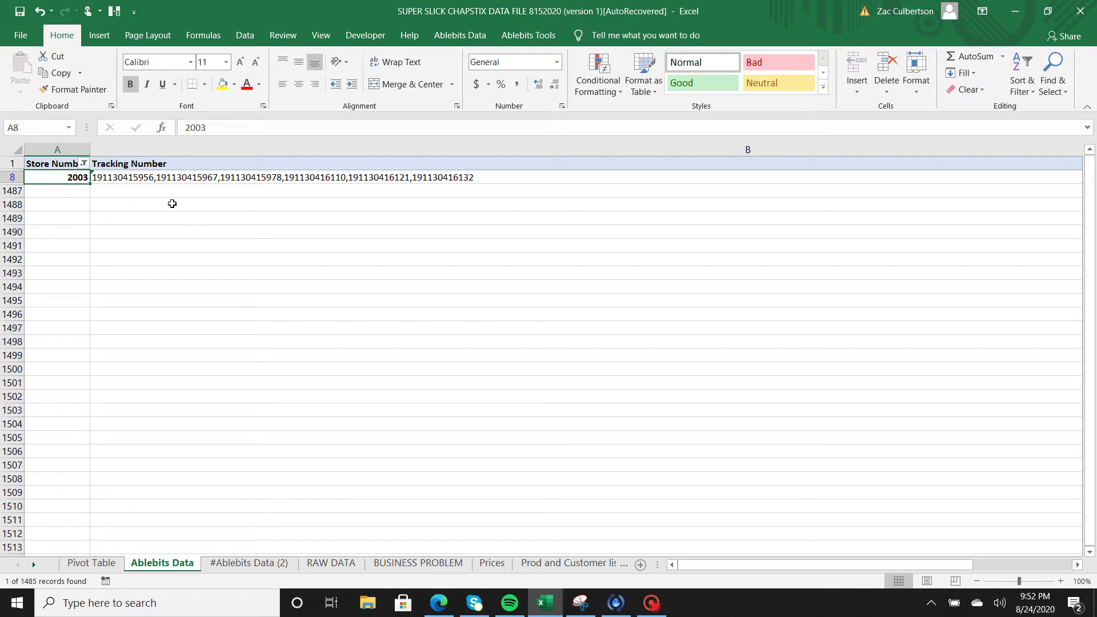
pyautogui.click(84, 163)
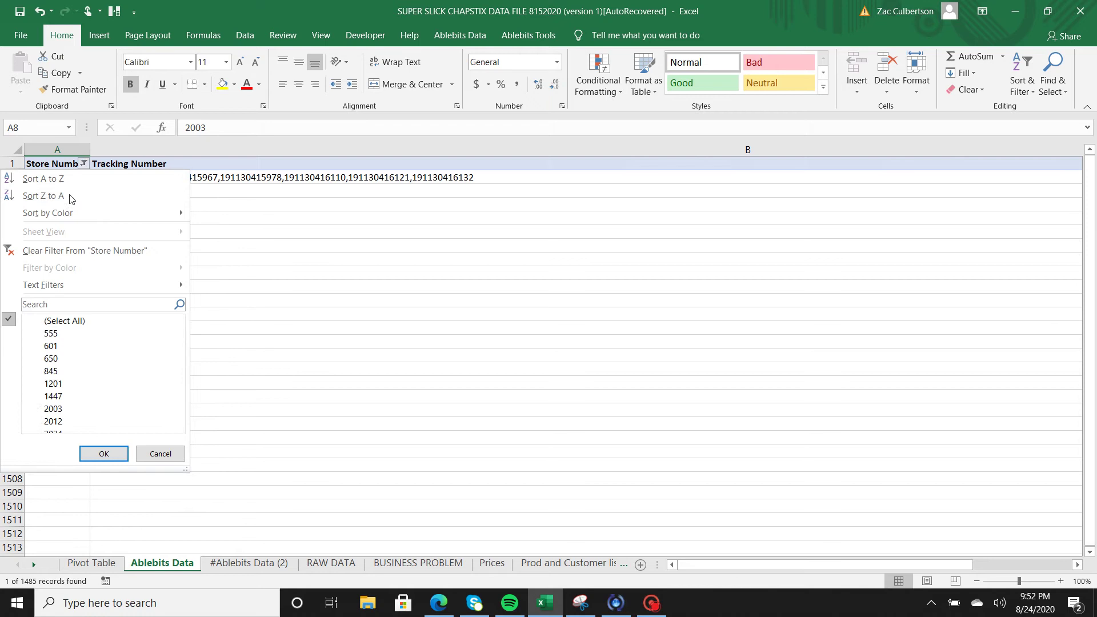
pyautogui.click(67, 251)
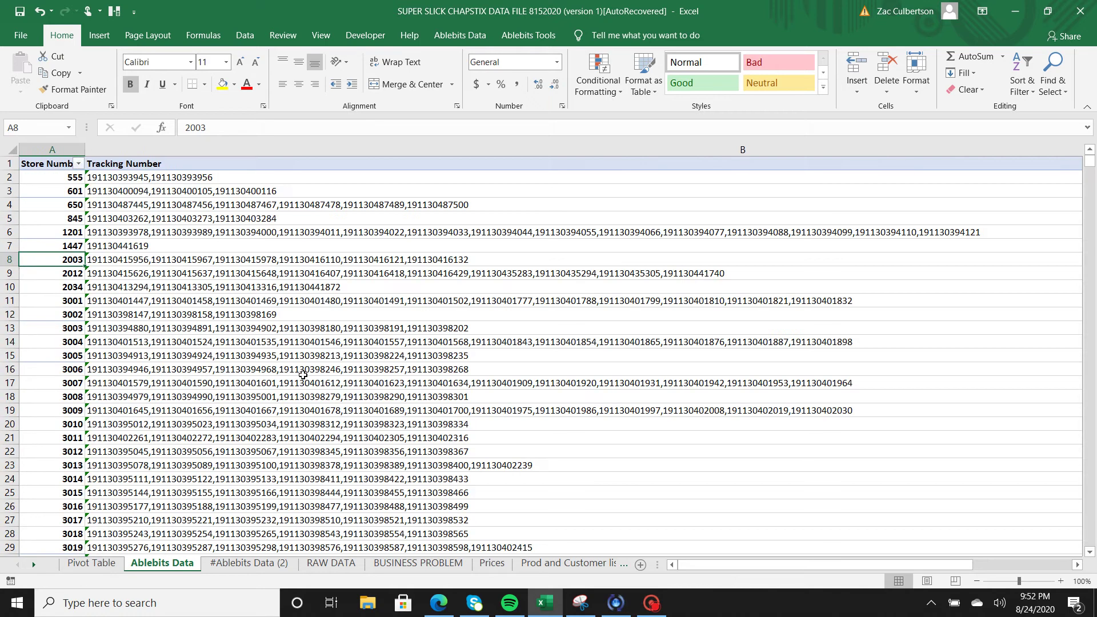